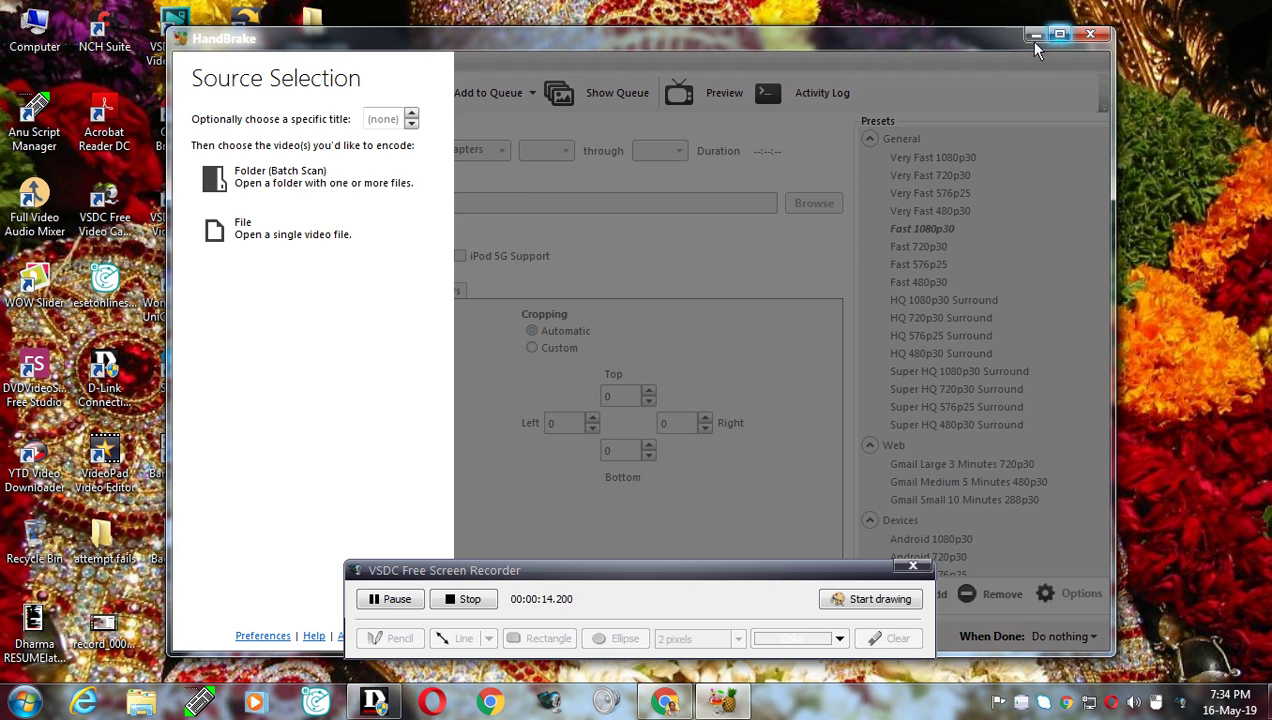
- Switch to Chrome to view the open "handbrake 32 bit" search results, and return to the desktop
left_click(1035, 37)
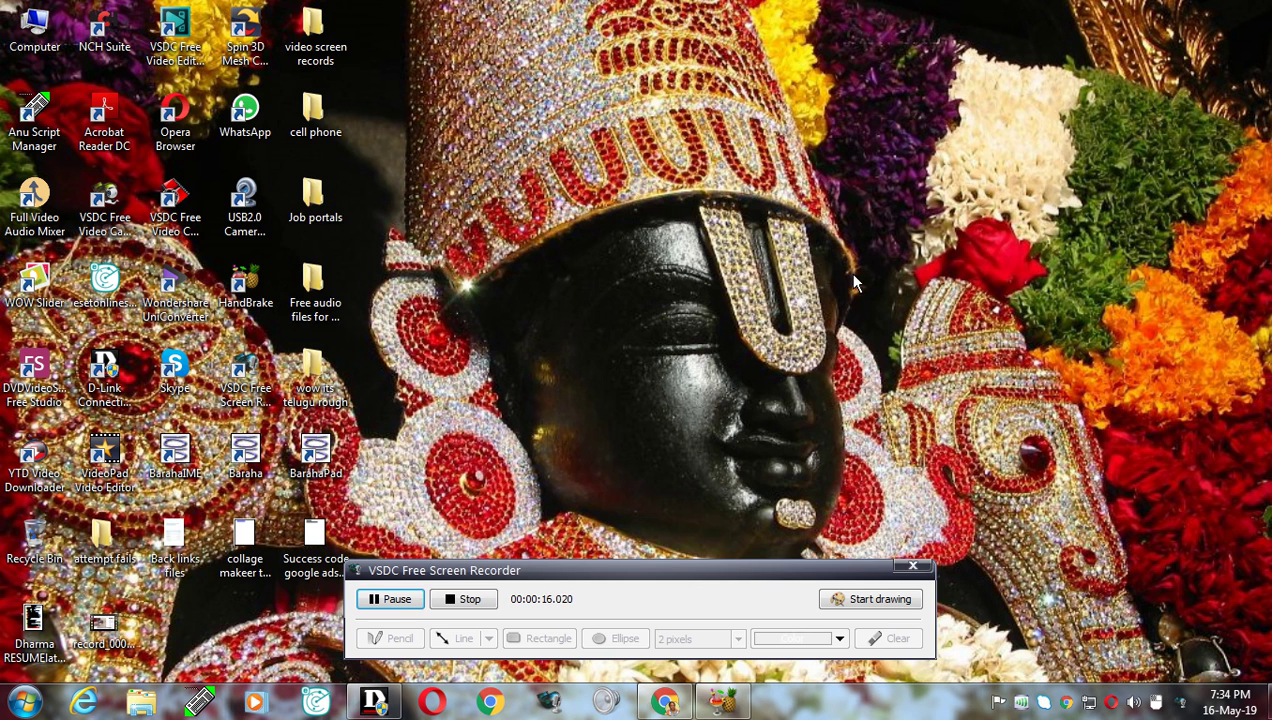
left_click(666, 703)
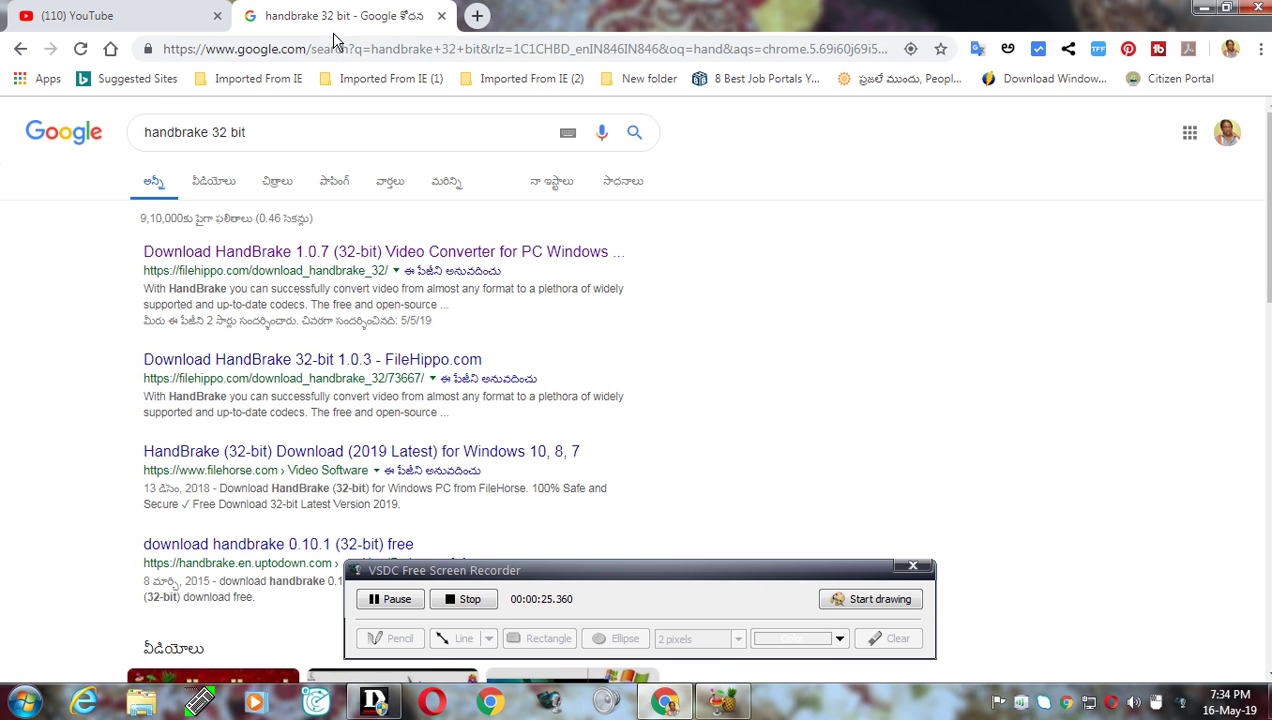
left_click(1204, 12)
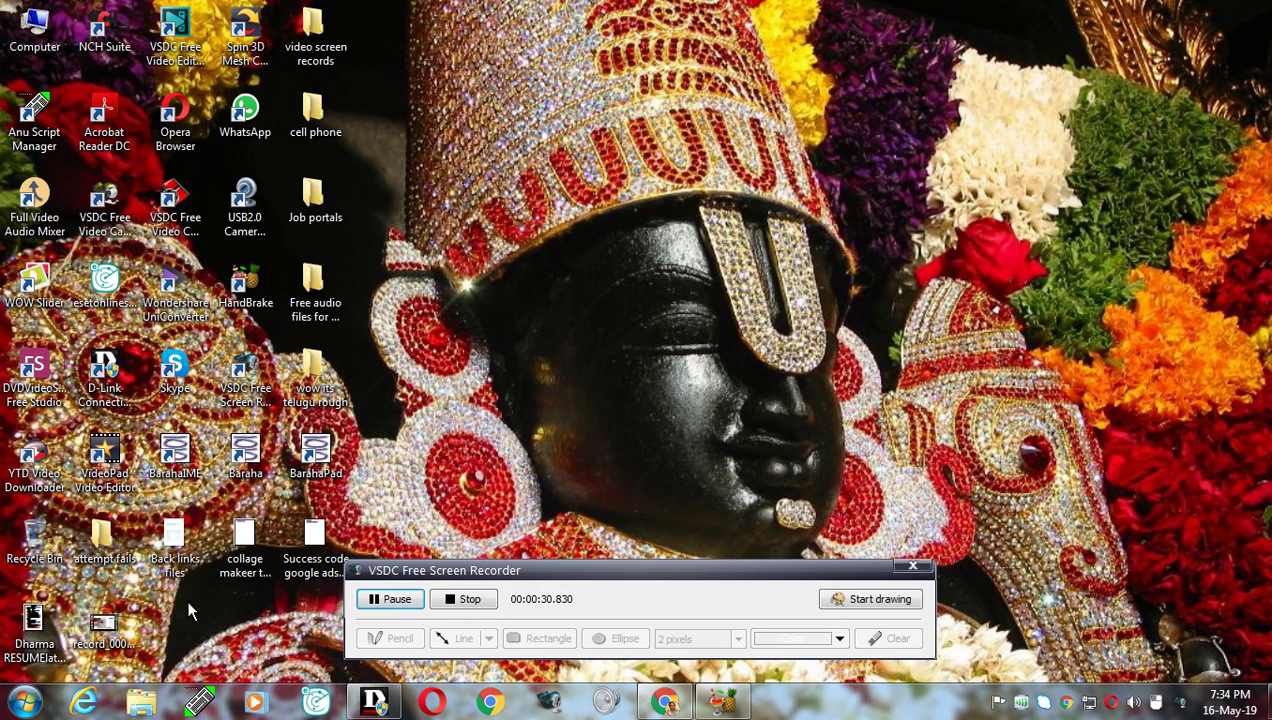
- Check the file size of the record_000003 video on the desktop in its file properties
right_click(104, 628)
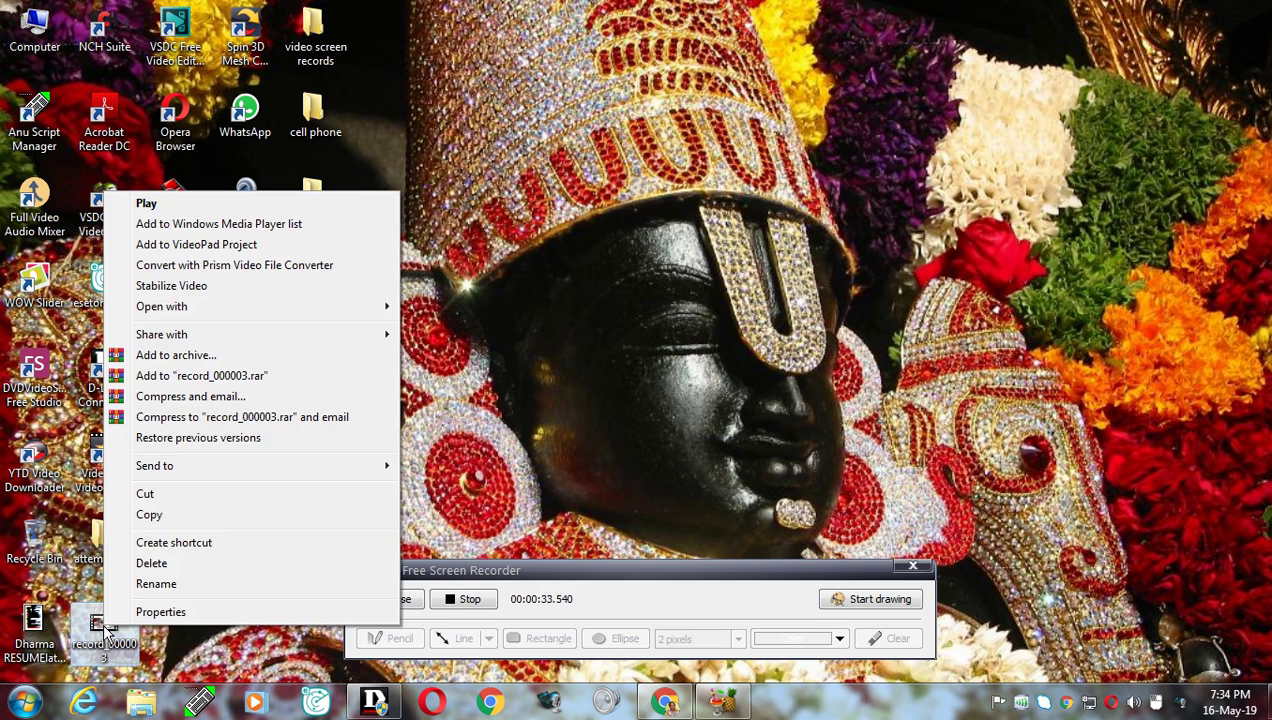
left_click(163, 613)
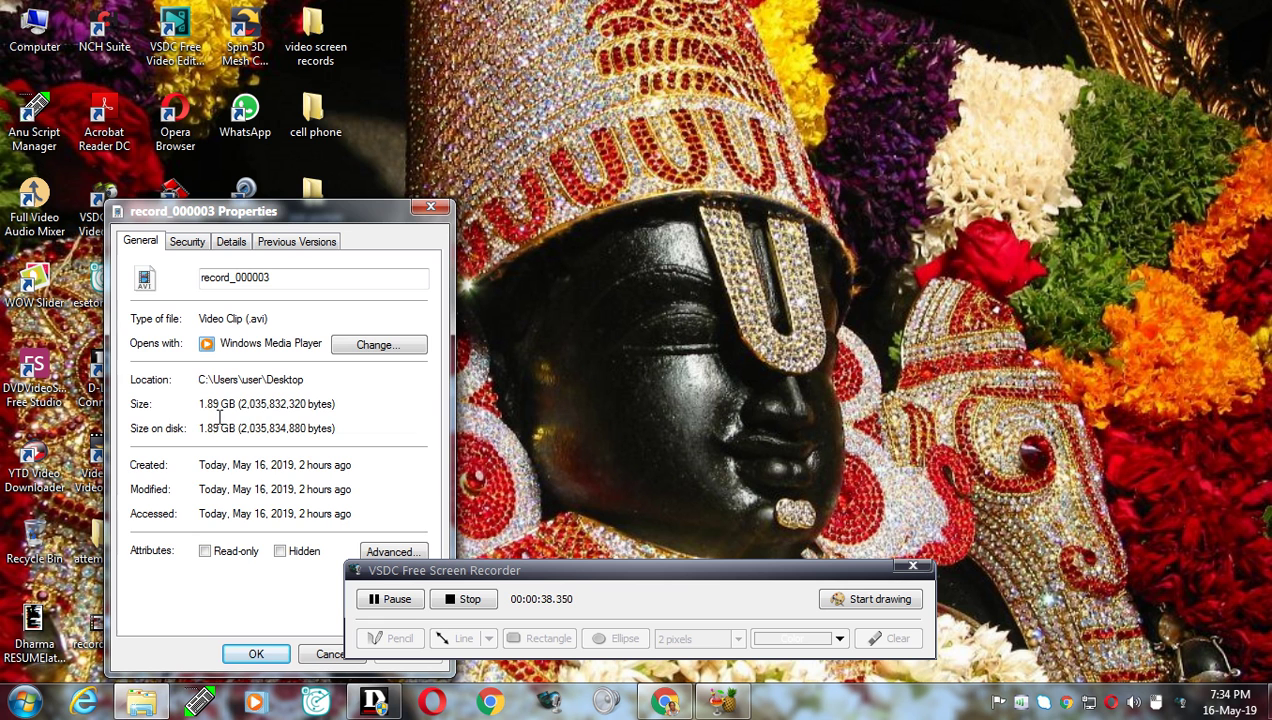
left_click(256, 655)
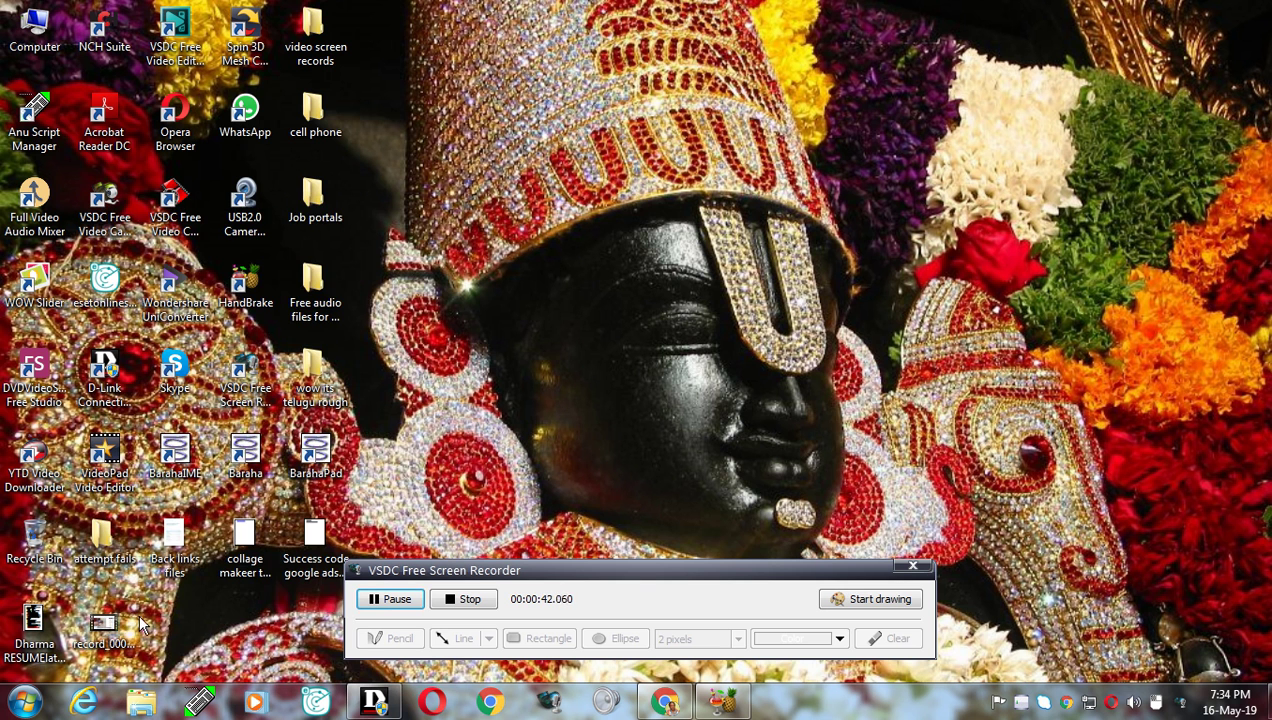
right_click(104, 626)
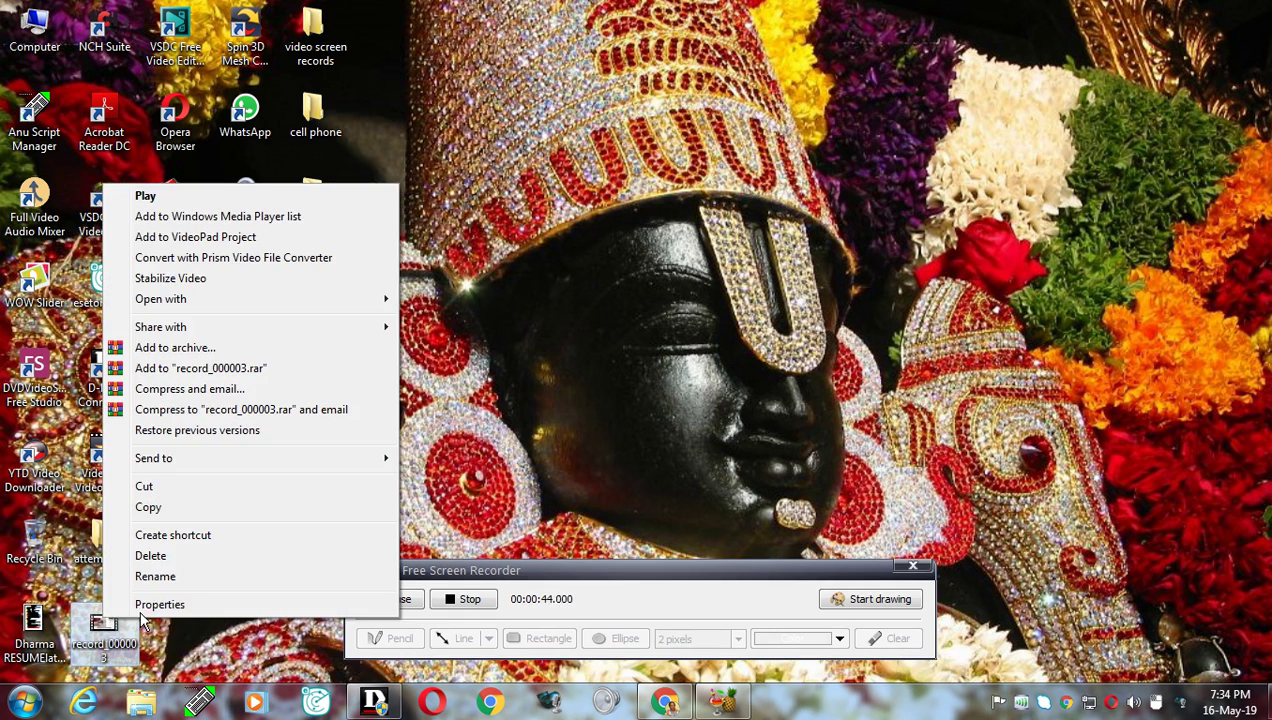
left_click(150, 605)
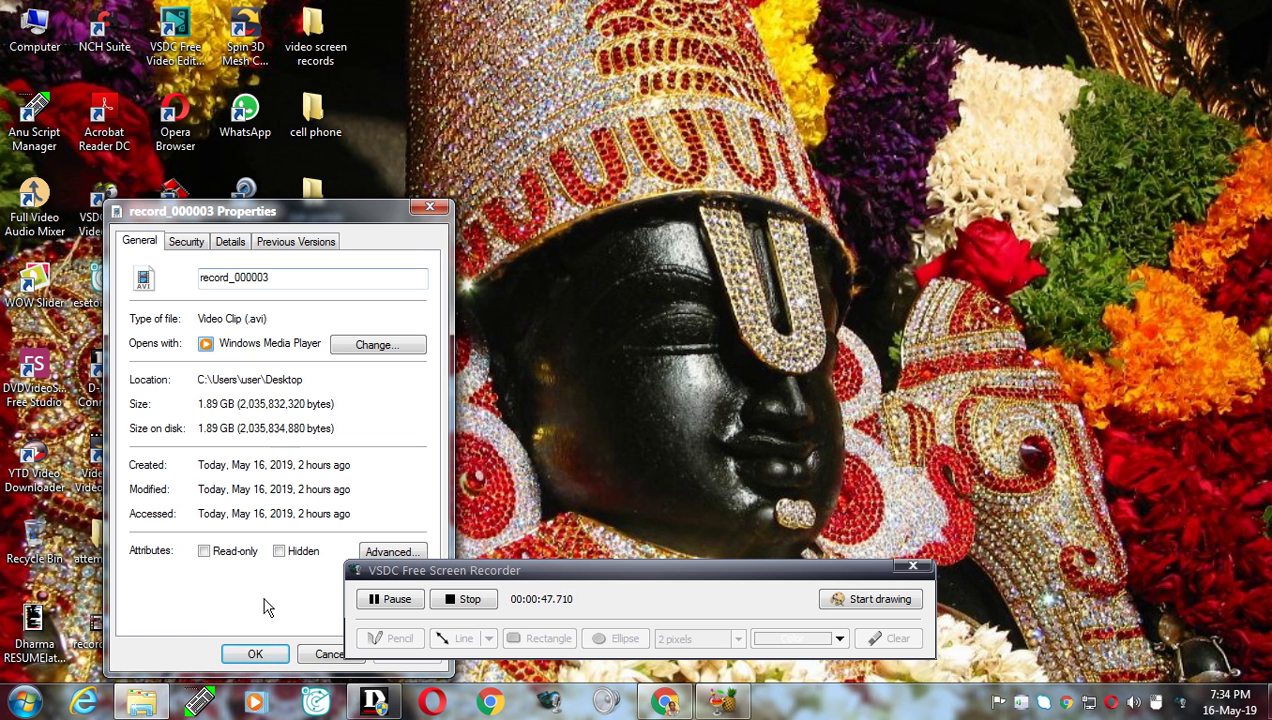
left_click(322, 656)
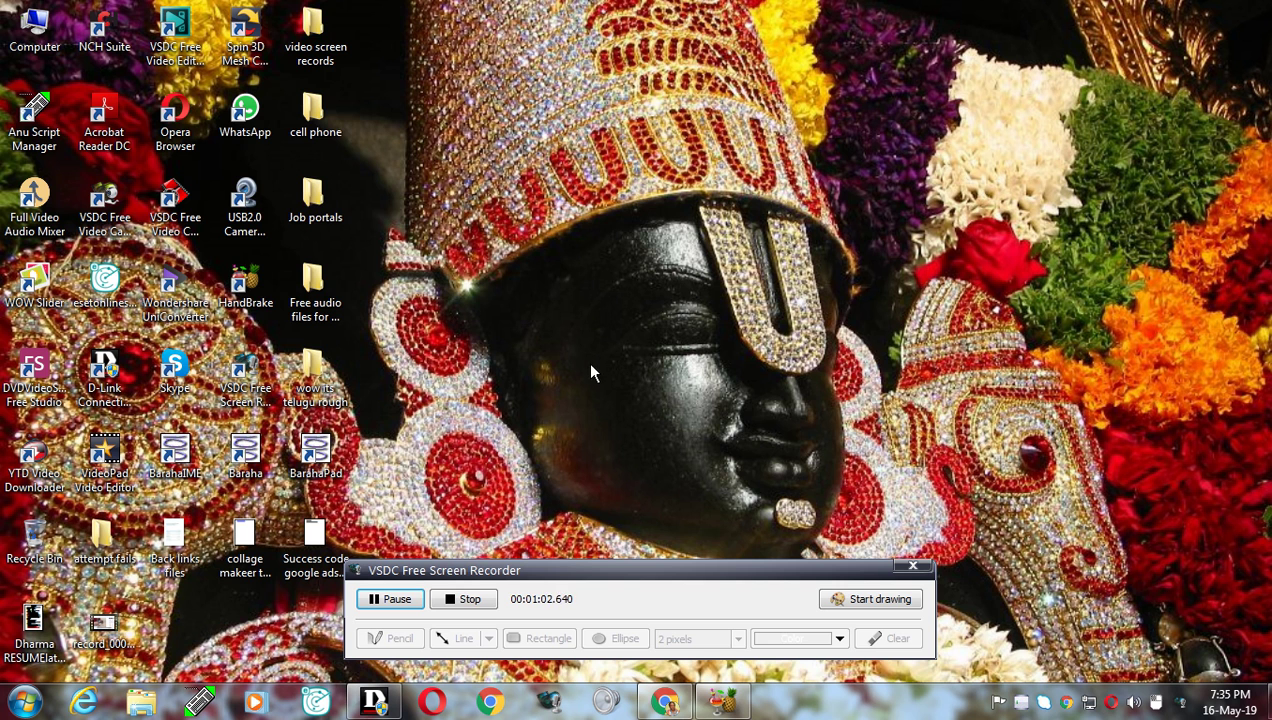
- Switch to HandBrake and open the single video file record_000003 from the Desktop as the source
double_click(252, 300)
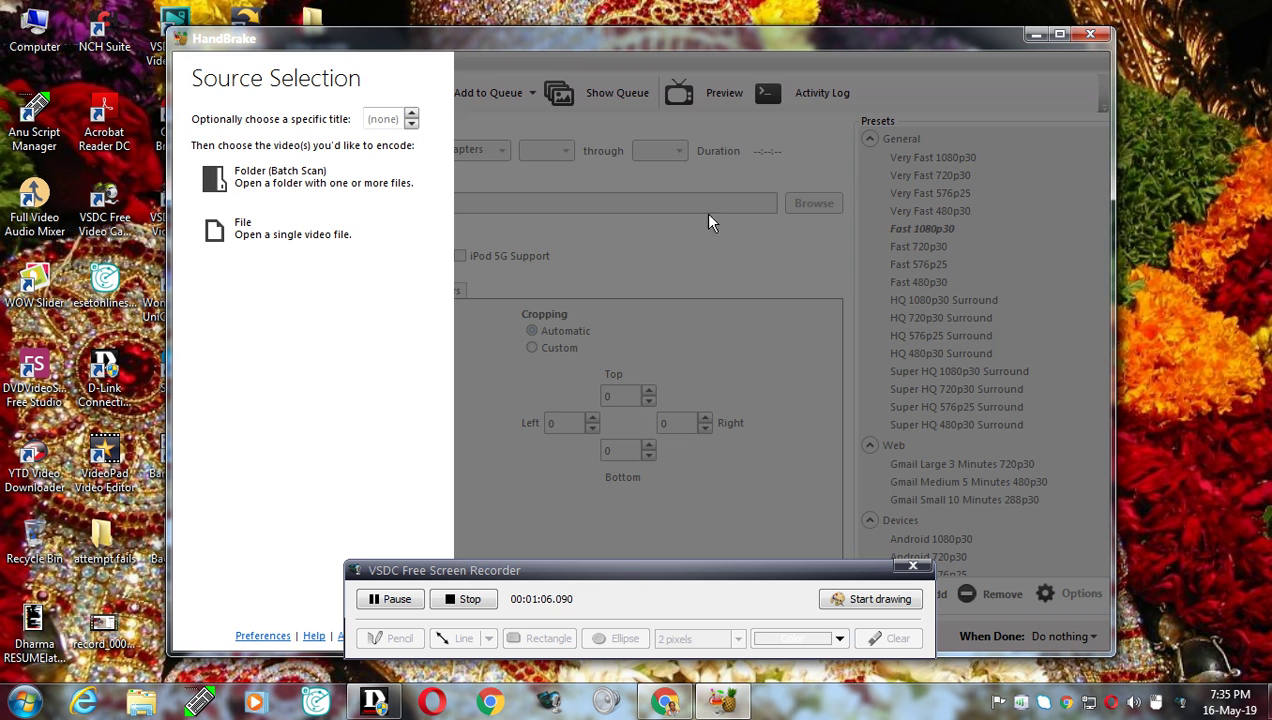
left_click(922, 38)
left_click_drag(1033, 65, 1072, 48)
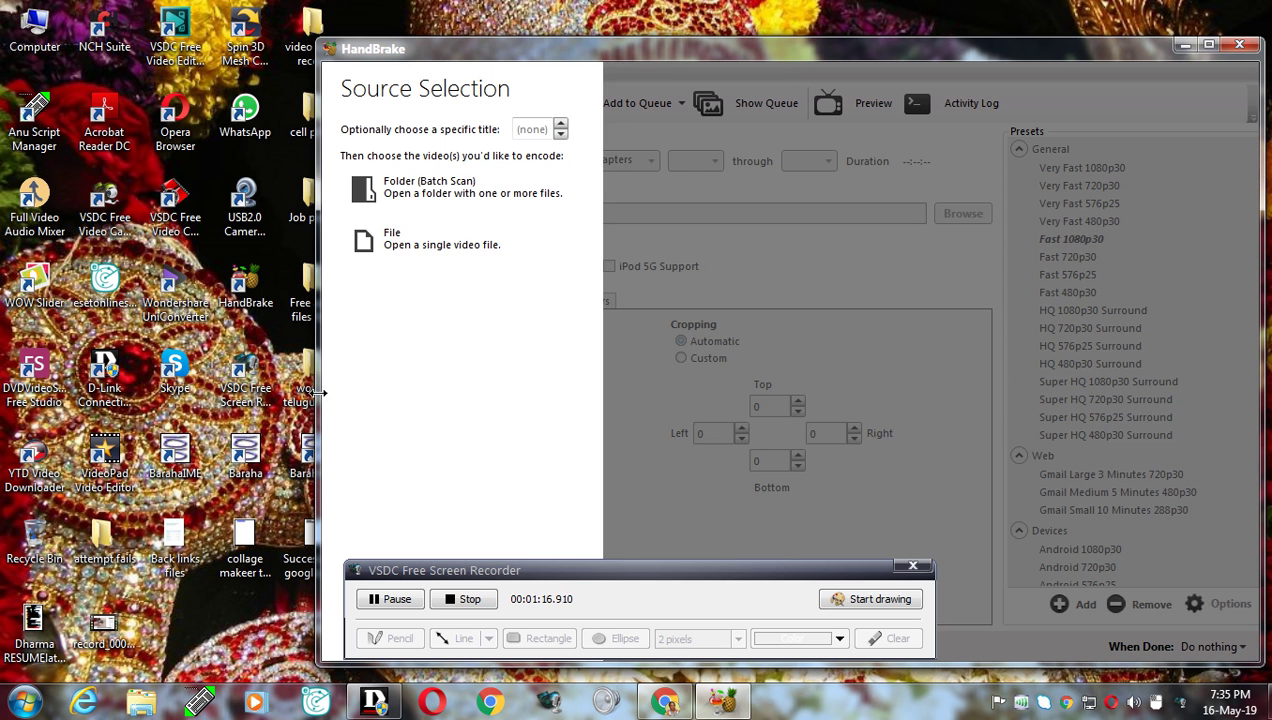
left_click(397, 246)
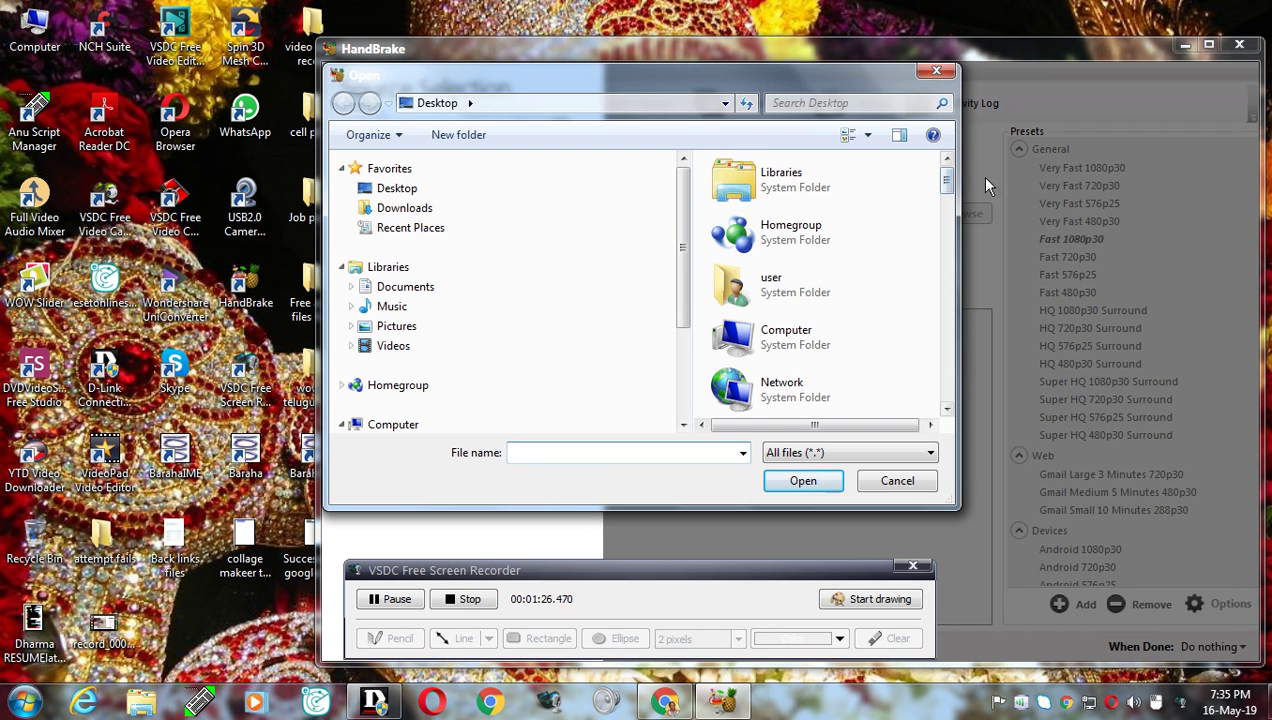
left_click_drag(953, 175, 944, 348)
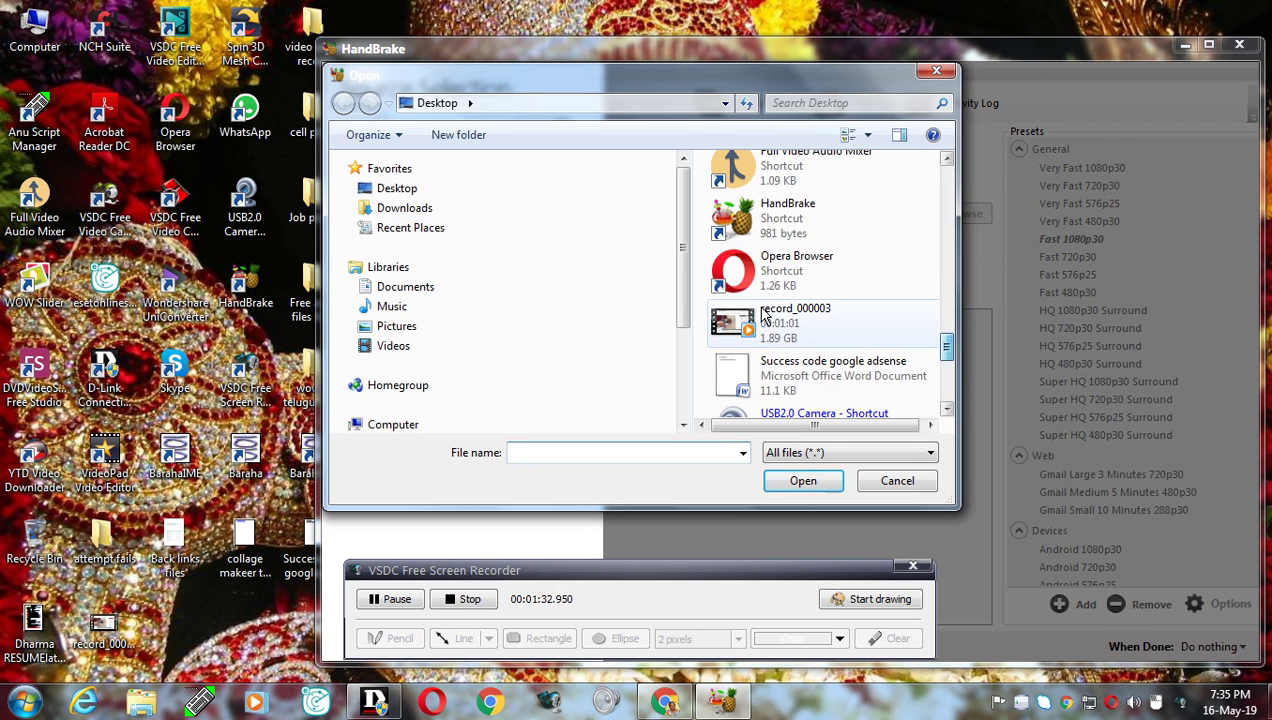
left_click(748, 332)
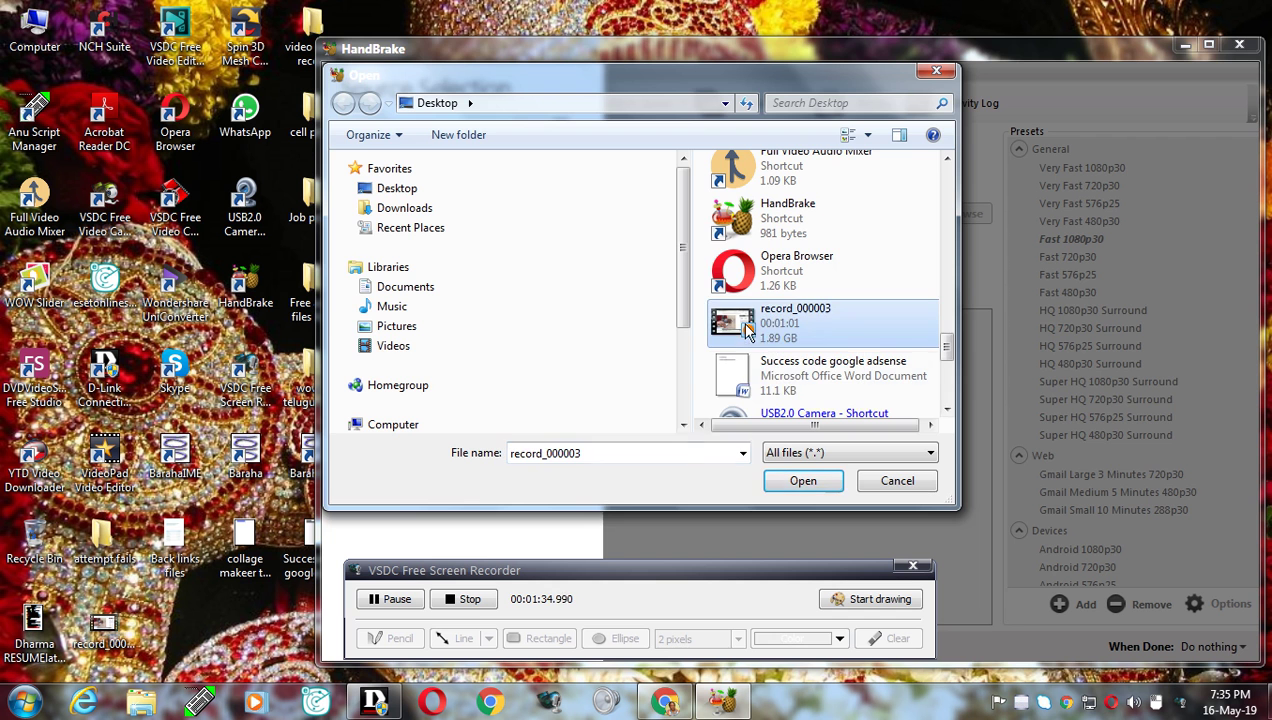
left_click(802, 482)
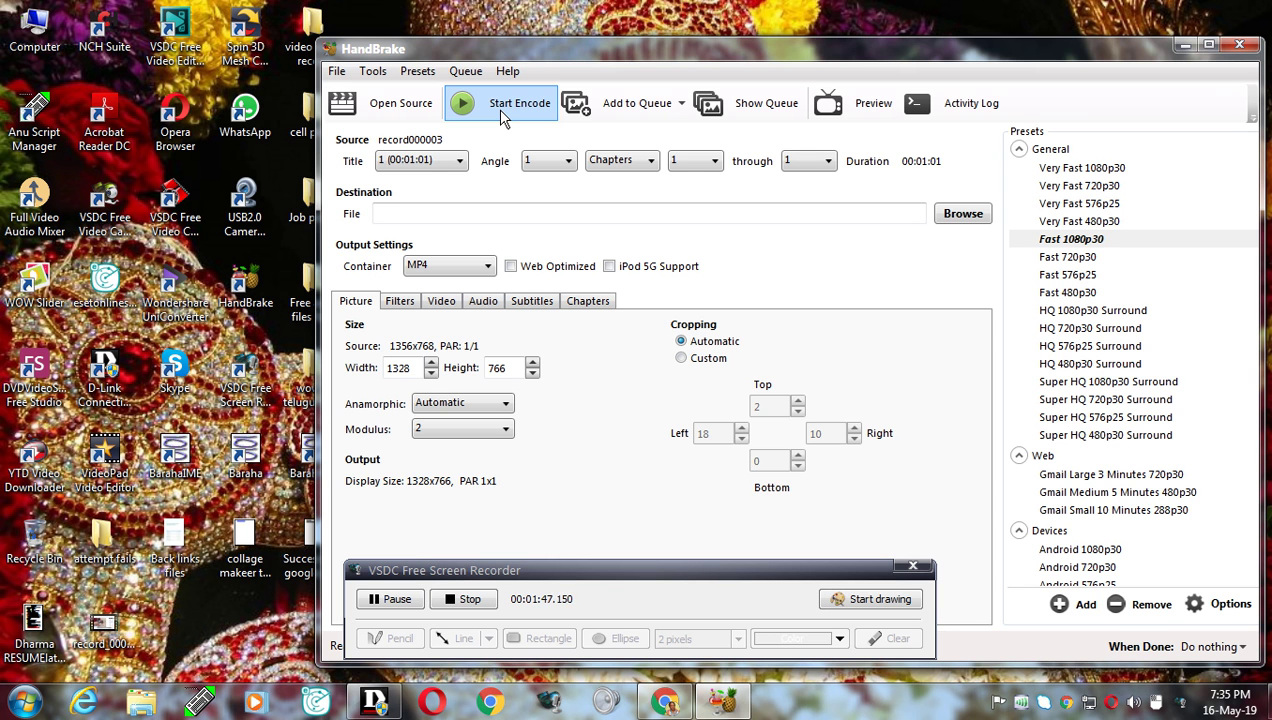
- Set the destination file to "sample video" in mp4 format on the Desktop and dismiss the disk space warning
left_click(697, 214)
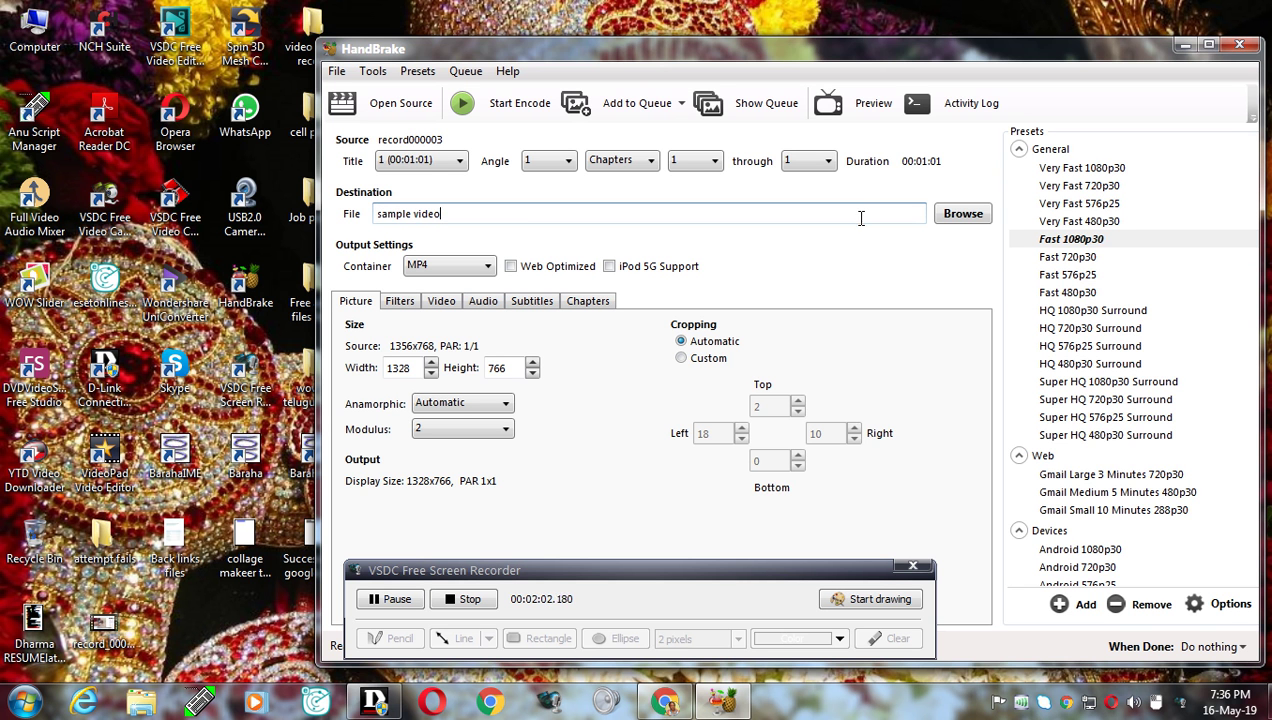
left_click(961, 215)
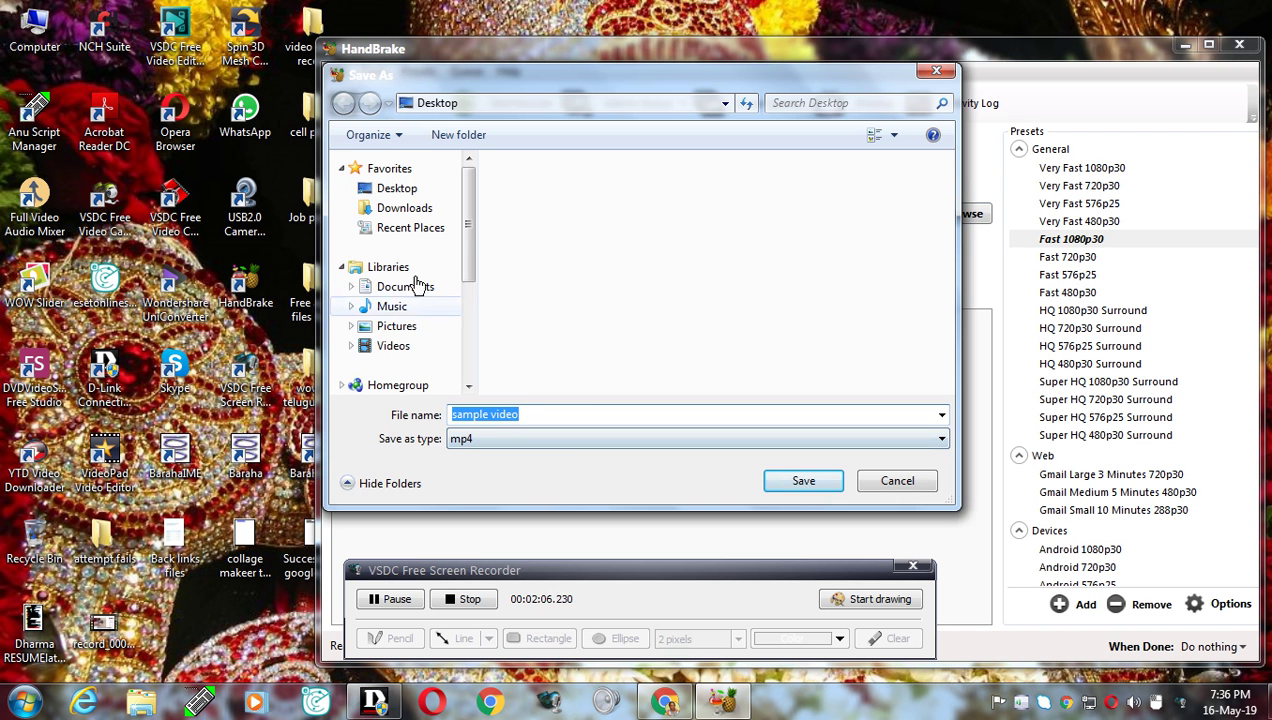
scroll(466, 220, "down", 3)
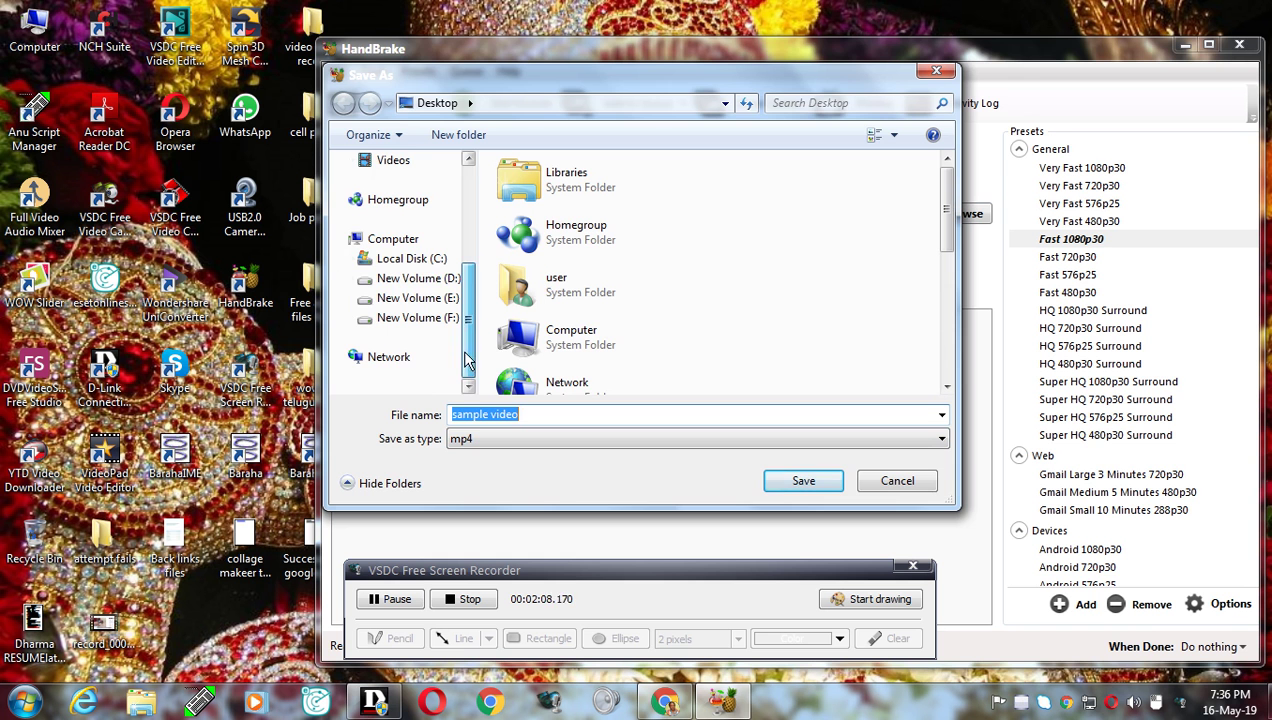
scroll(462, 240, "up", 3)
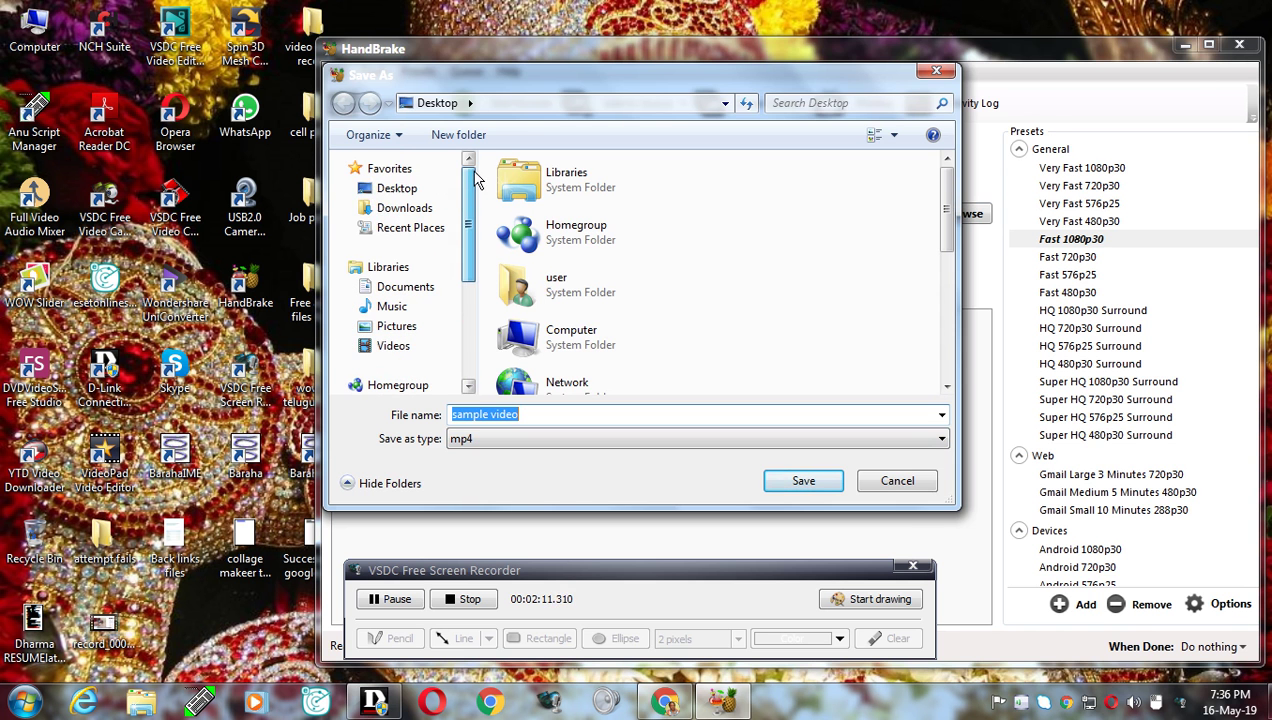
left_click(366, 188)
left_click(795, 489)
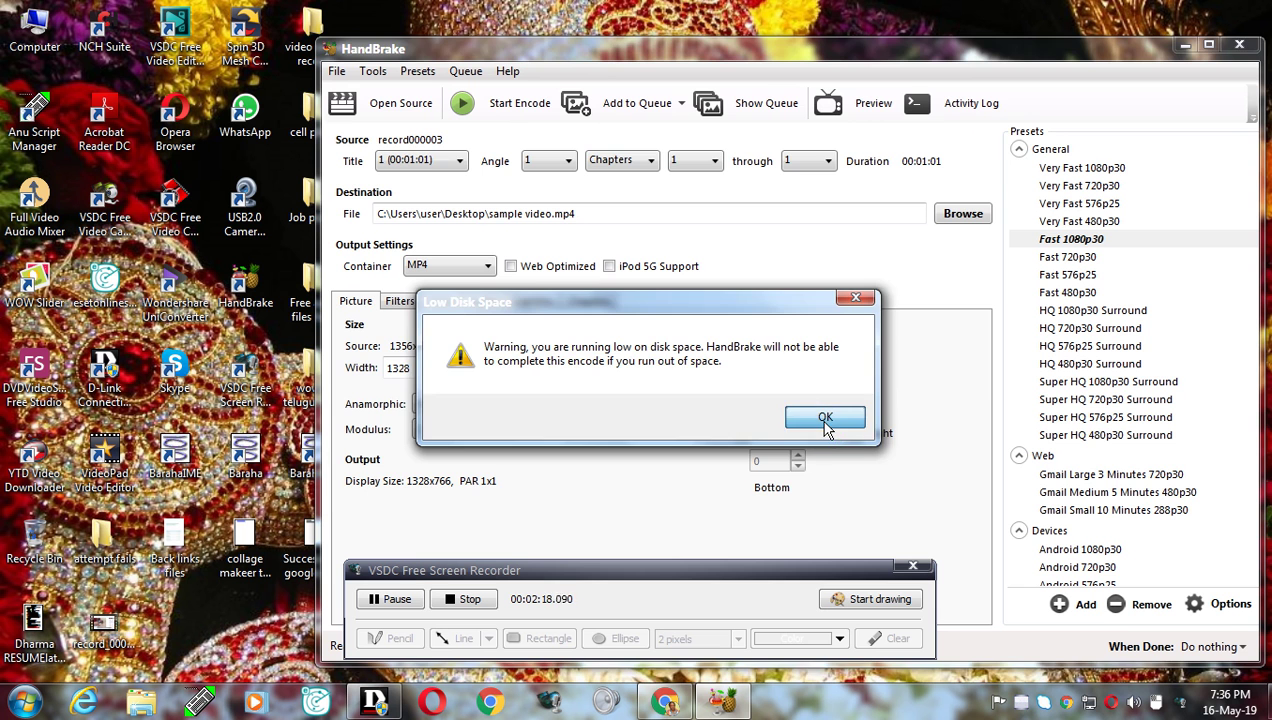
left_click(825, 422)
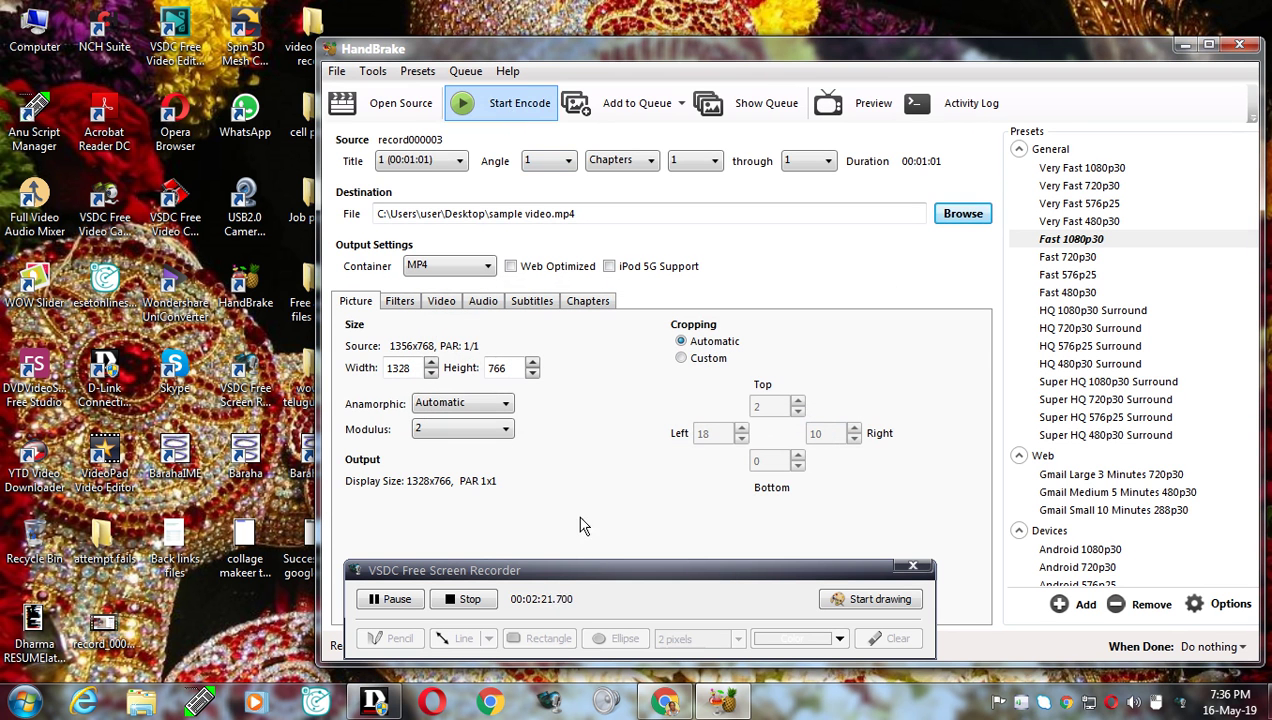
- Encode the record_000003 source to the MP4 destination with the Fast 1080p30 preset, keeping the recorder window clear of the controls and progress
left_click_drag(600, 567, 987, 310)
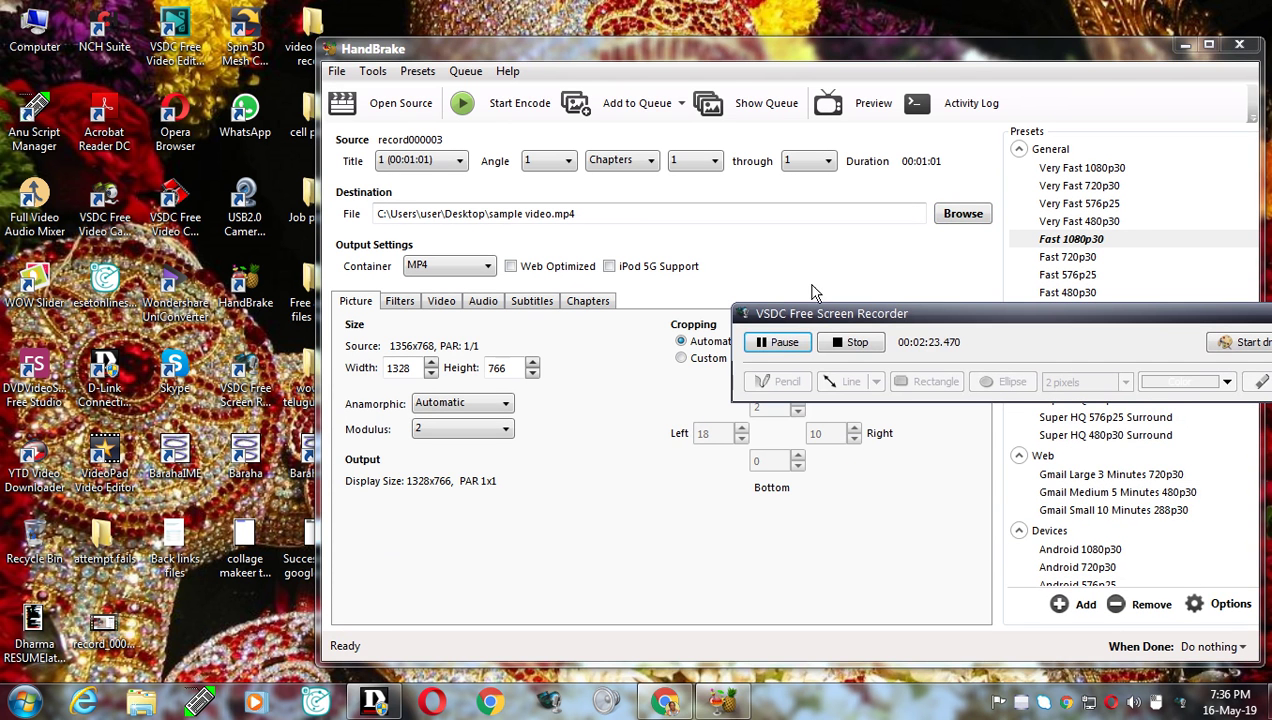
left_click(506, 104)
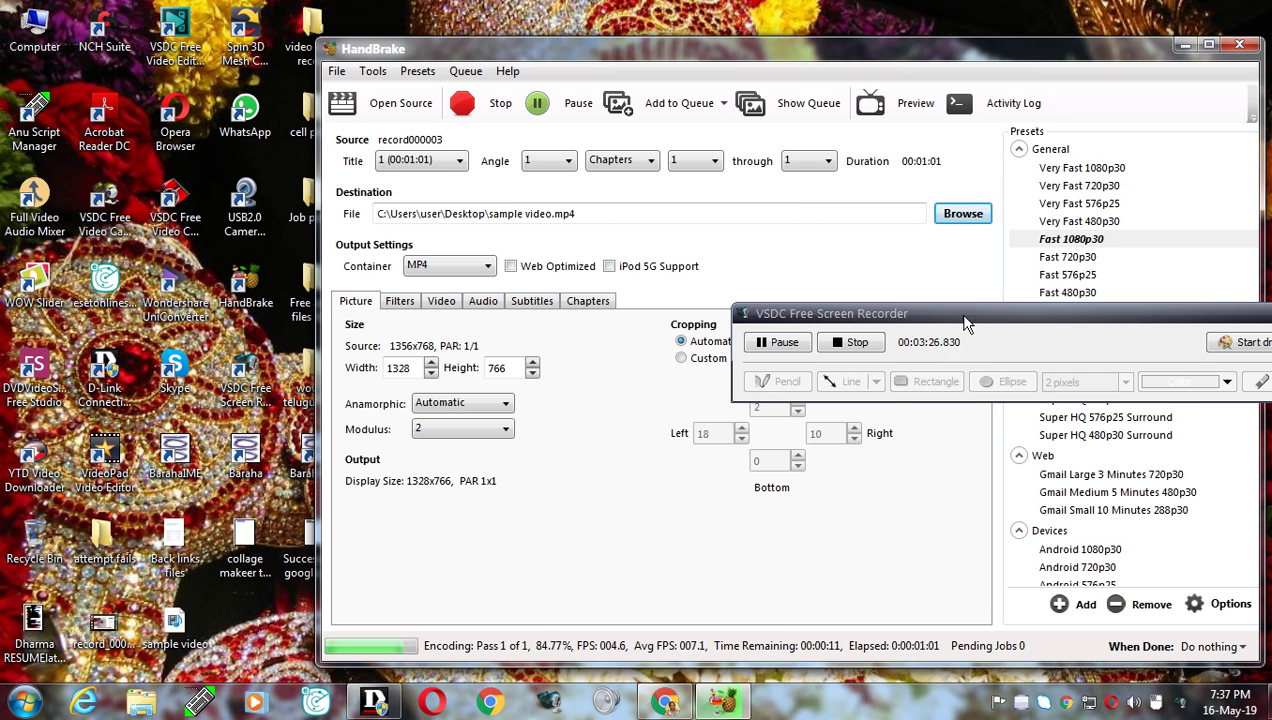
left_click_drag(965, 322, 947, 517)
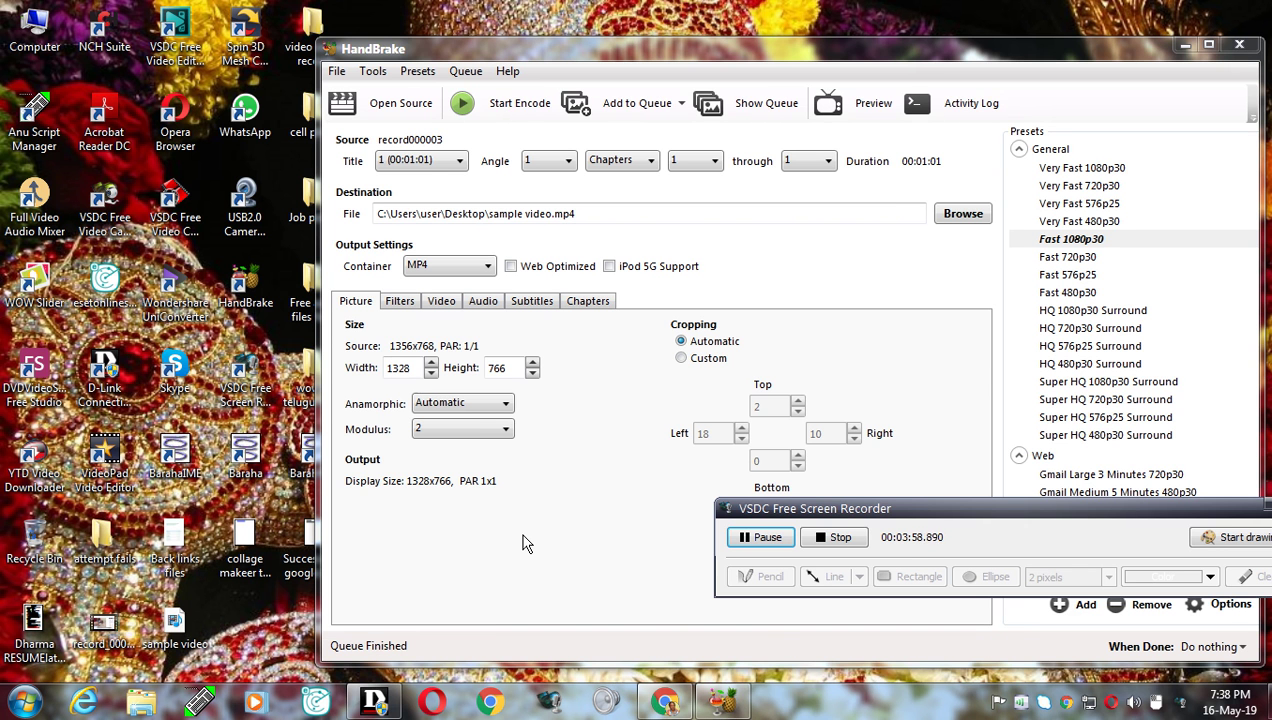
- Check the file size of the encoded sample video in its file properties, and minimize HandBrake to show the desktop
right_click(174, 627)
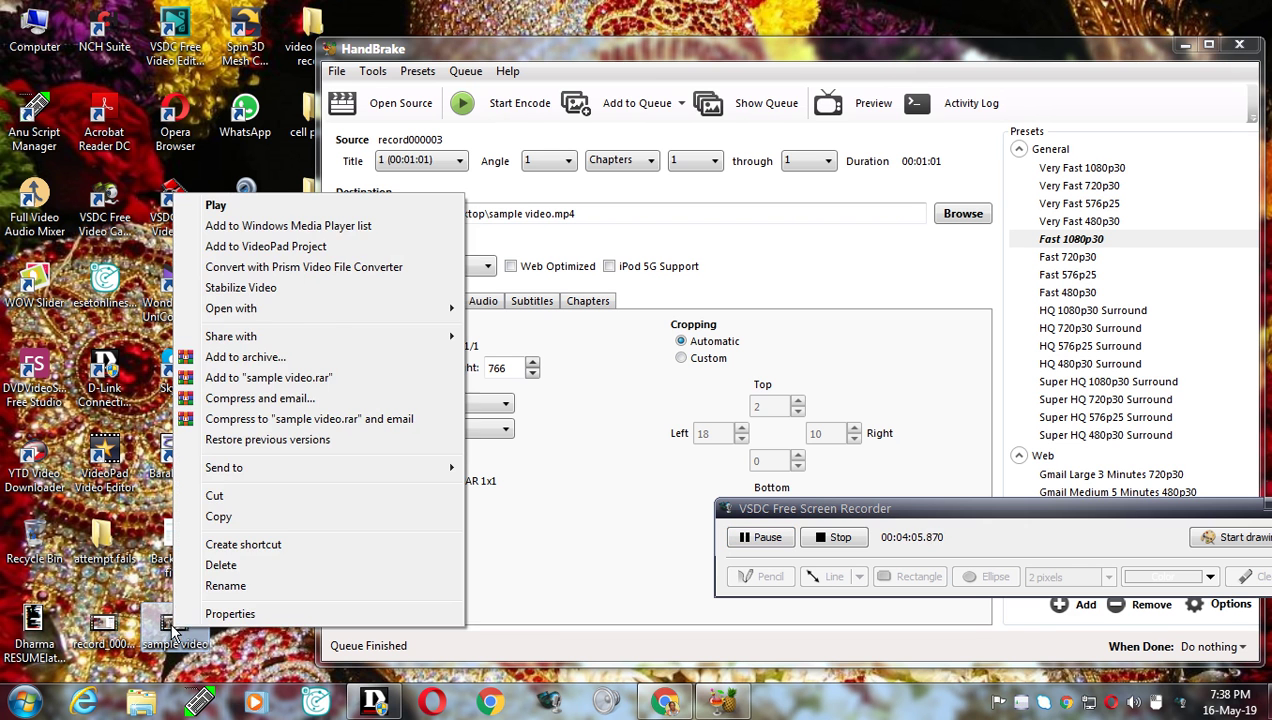
left_click(230, 613)
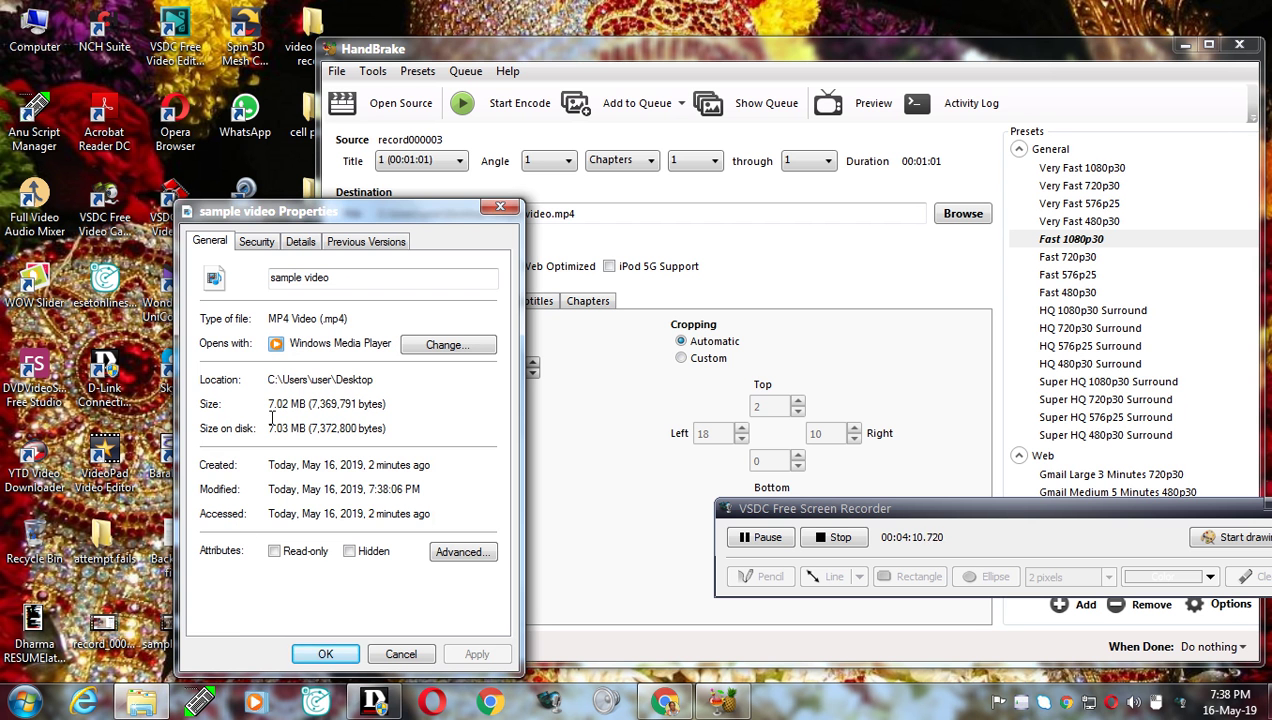
left_click(325, 655)
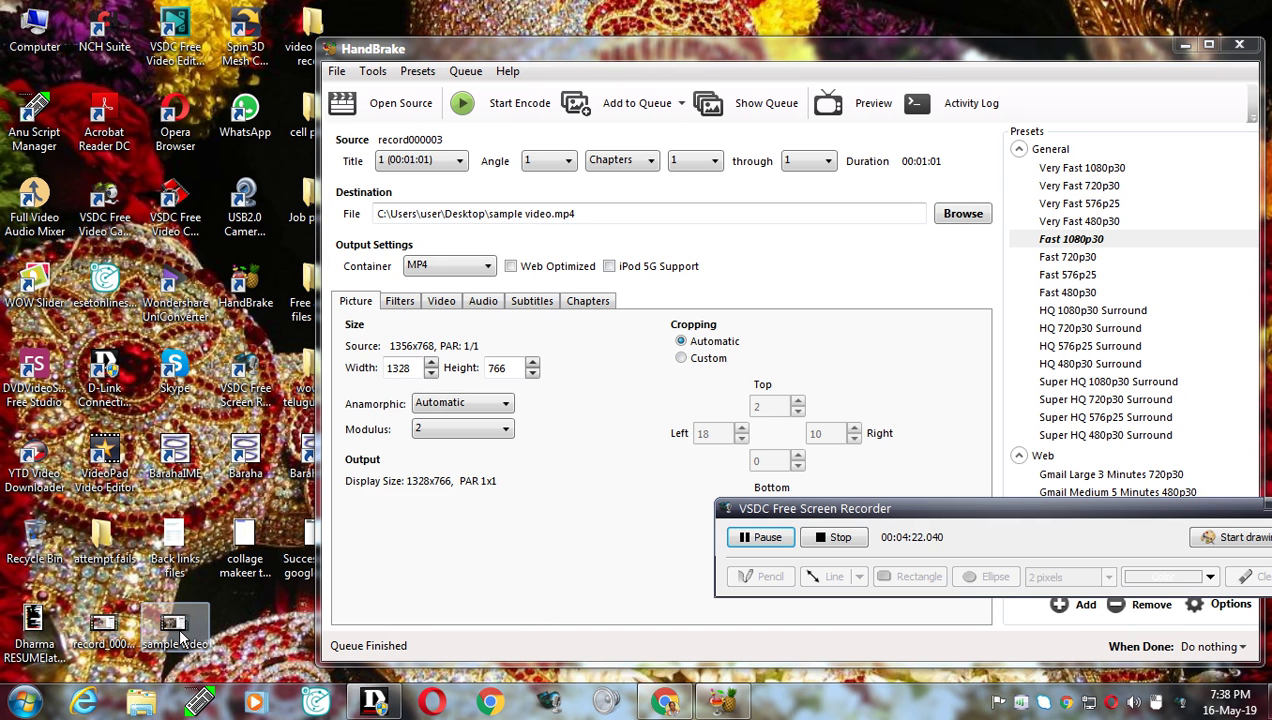
left_click(1183, 47)
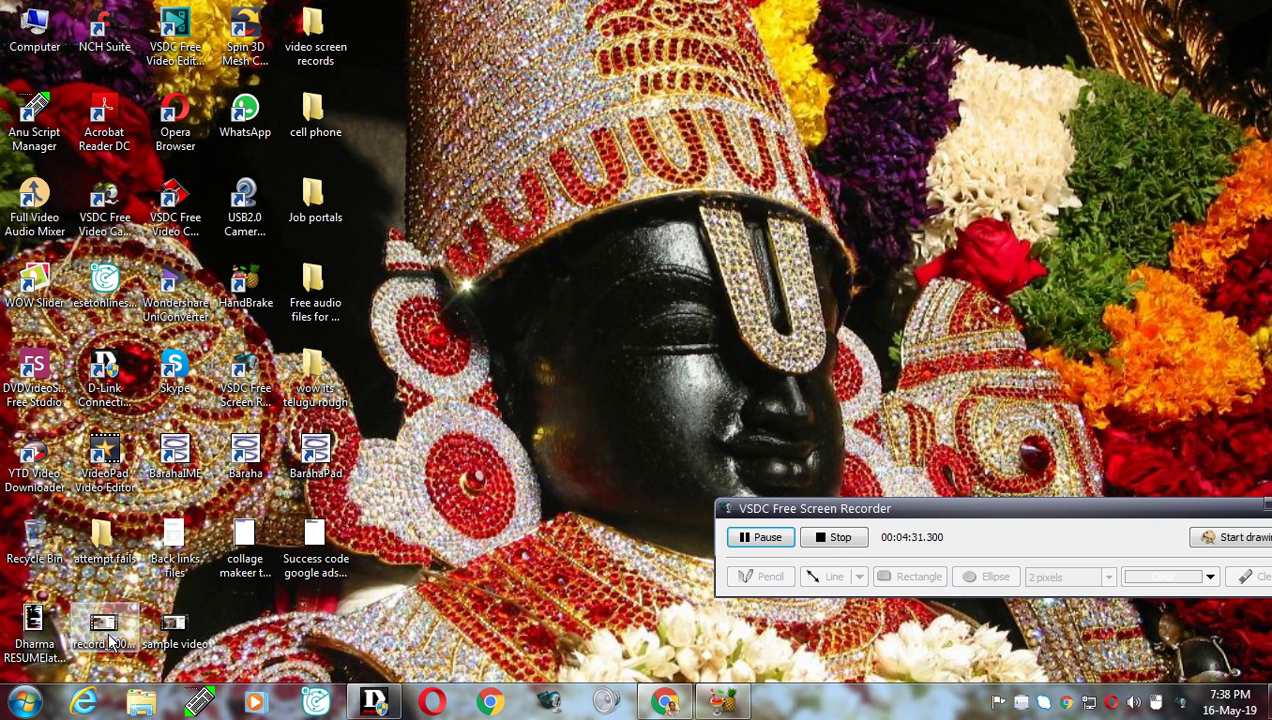
right_click(170, 632)
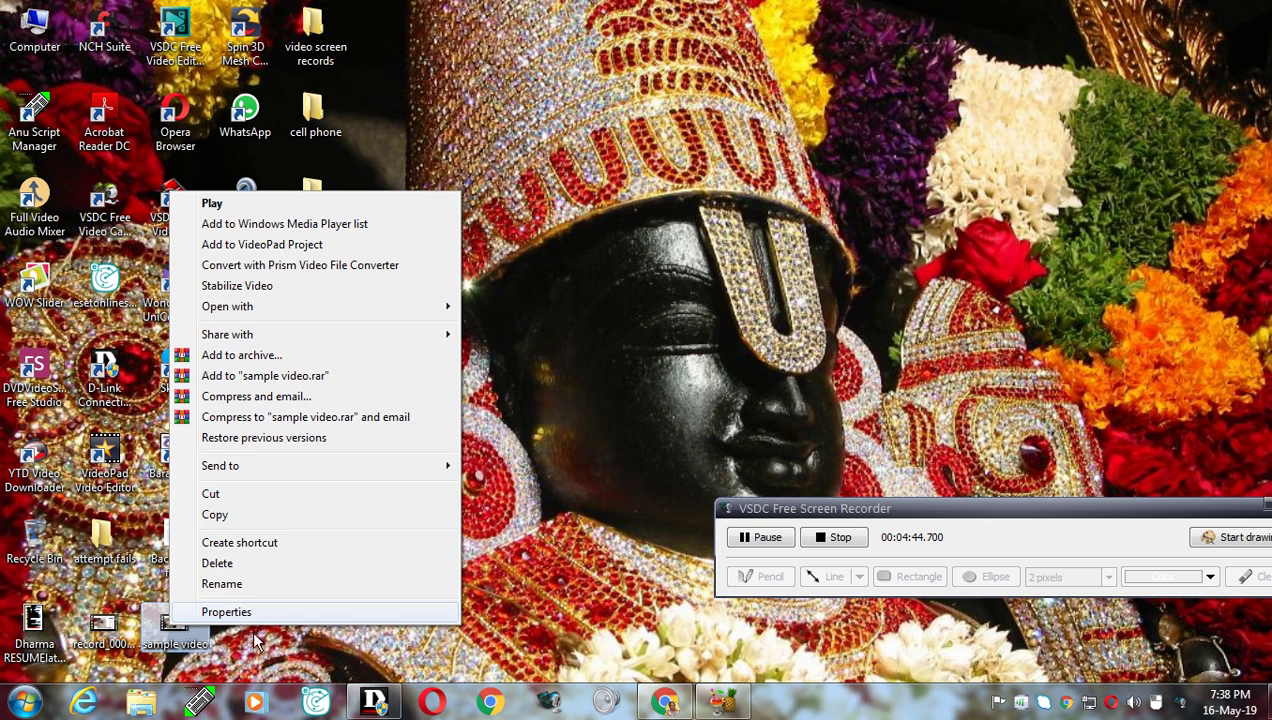
left_click(297, 652)
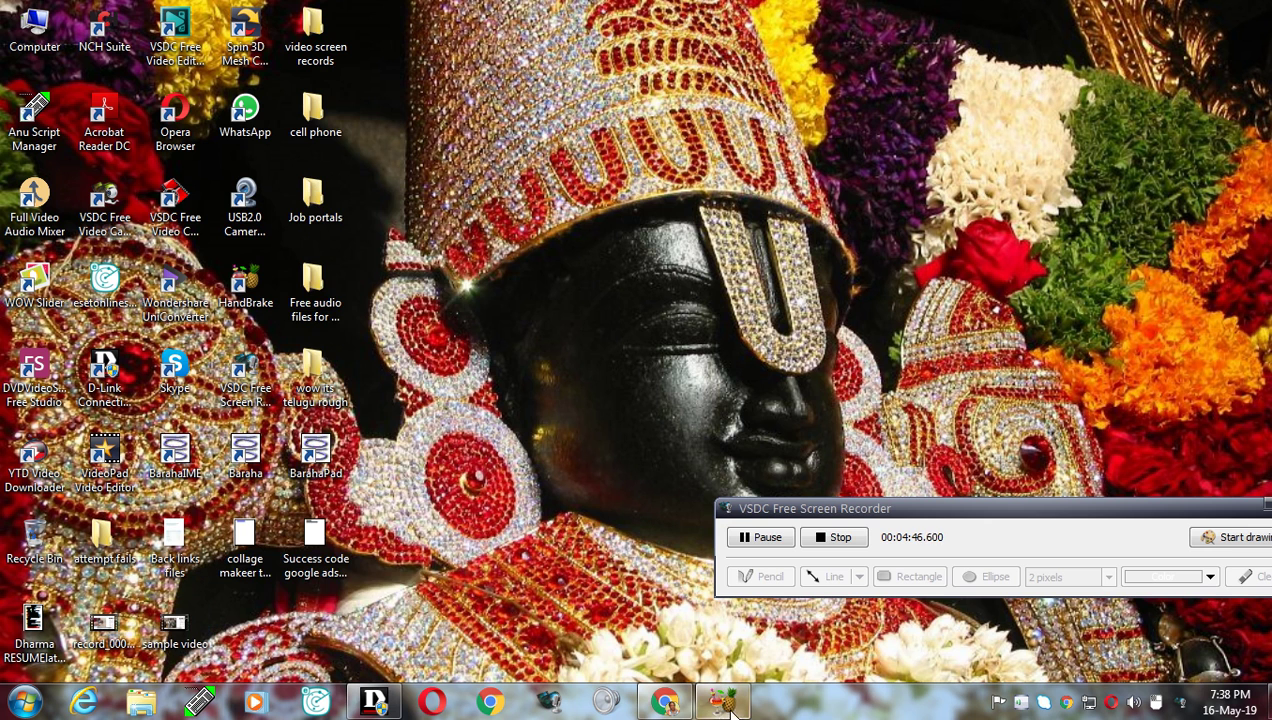
- Restore HandBrake, and switch to Chrome to look through the "handbrake 32 bit" download search results
left_click(724, 702)
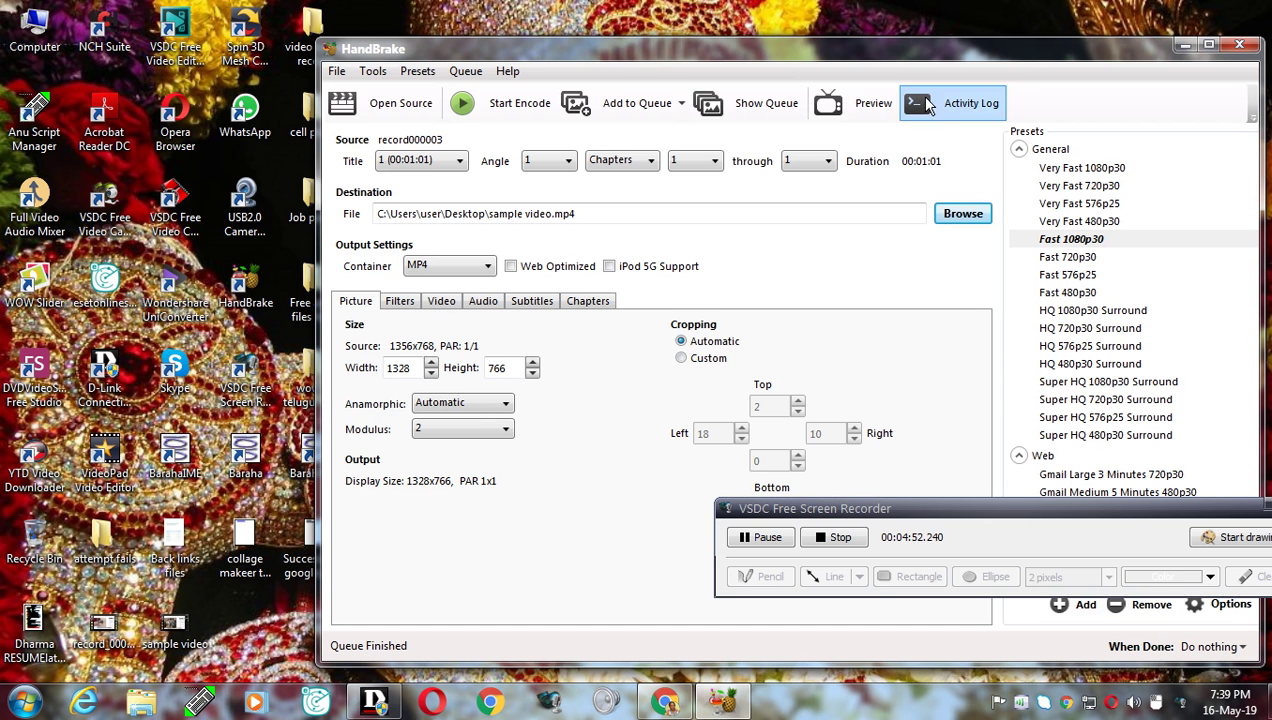
mouse_move(671, 706)
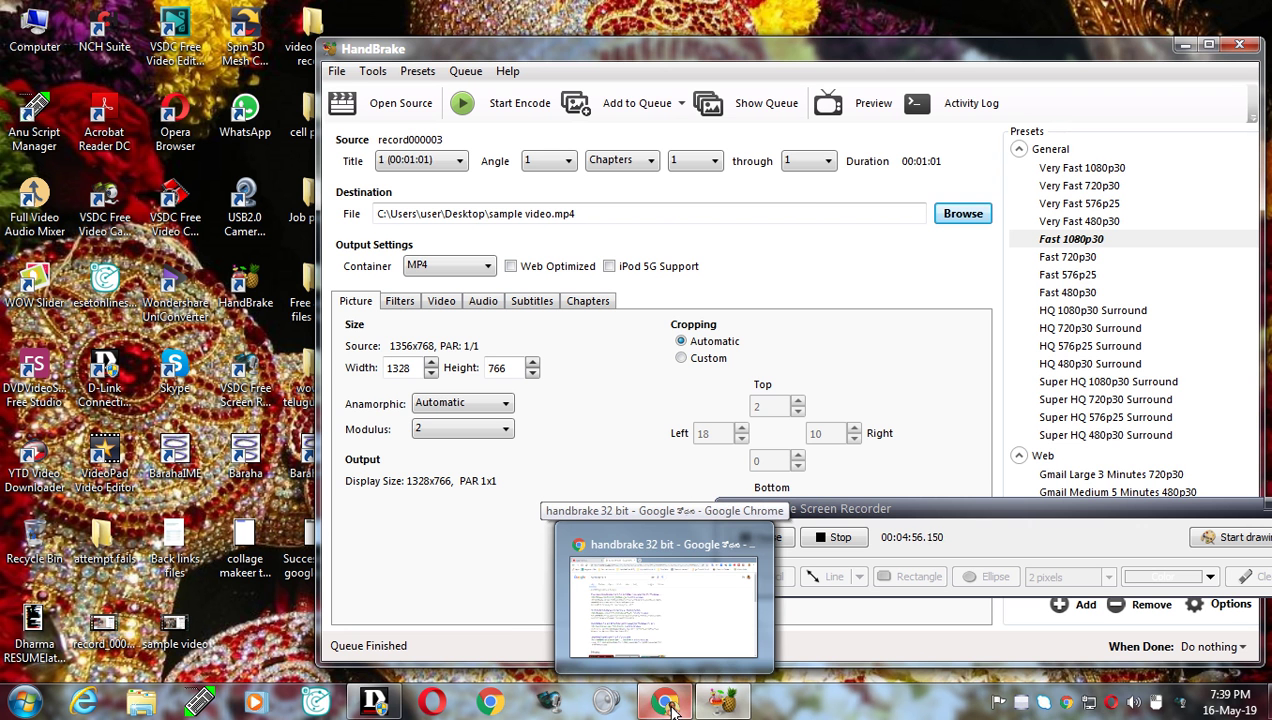
left_click(671, 706)
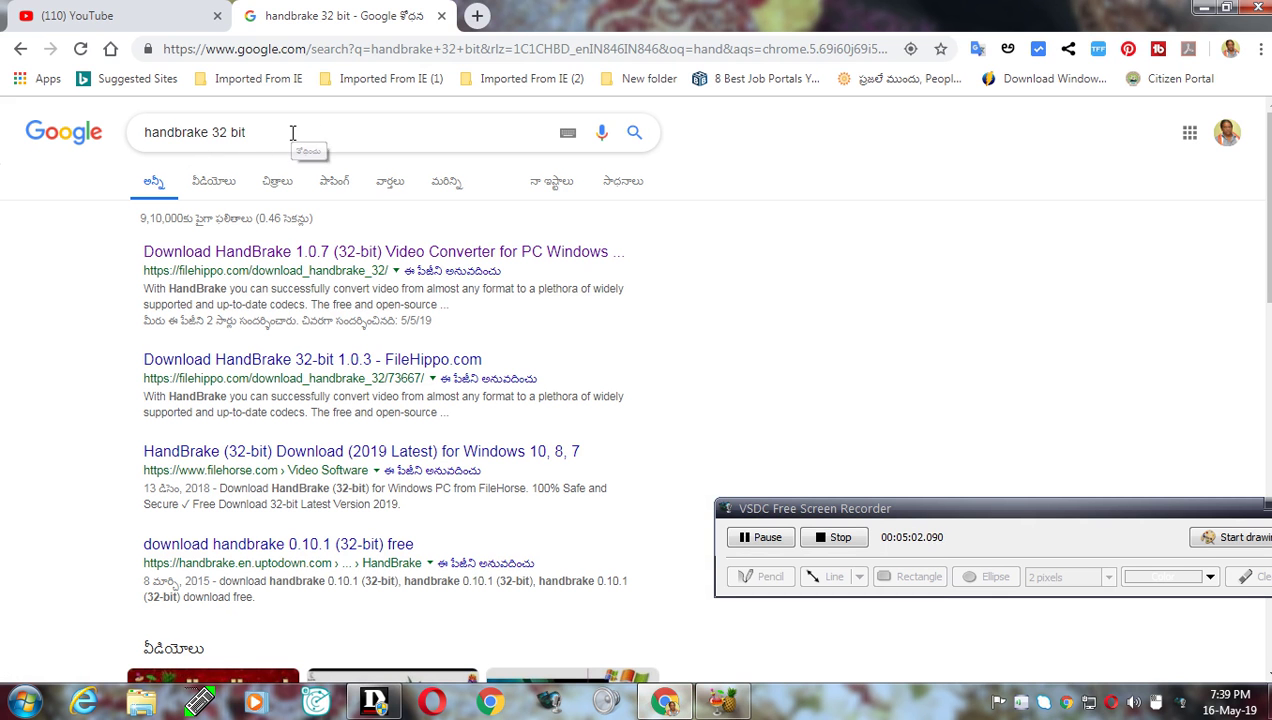
scroll(692, 225, "down", 2)
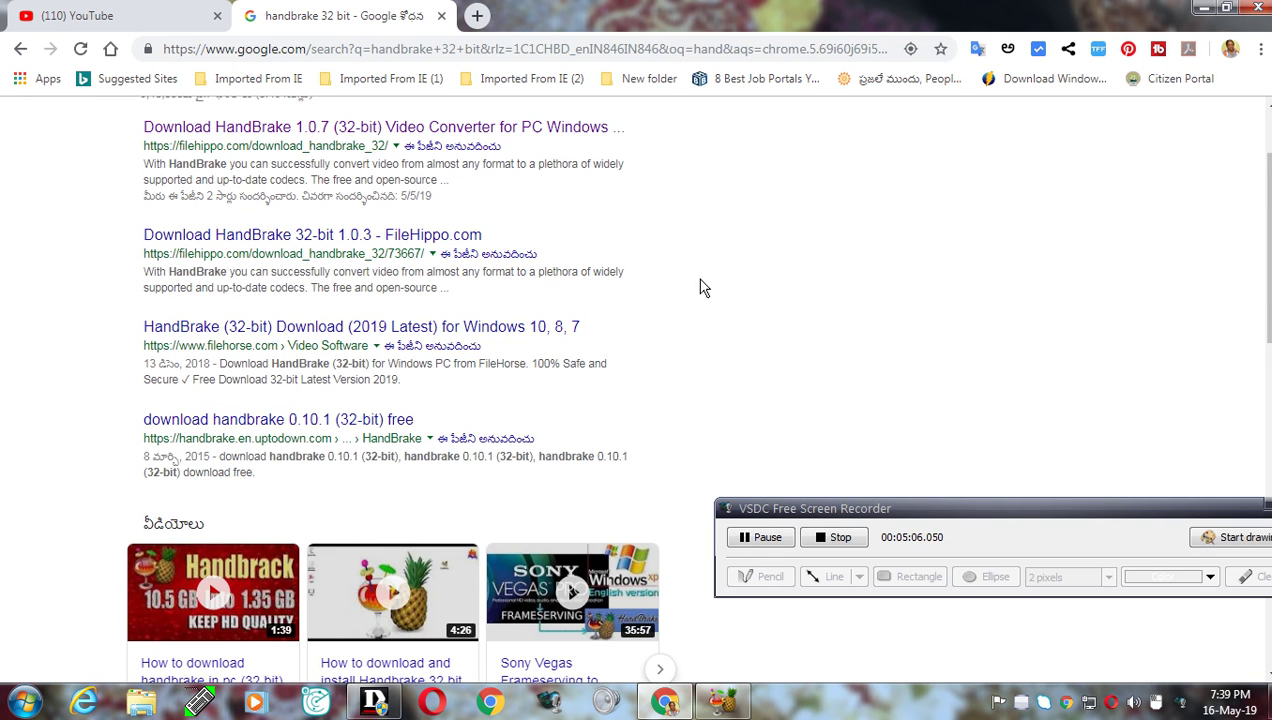
scroll(700, 288, "up", 2)
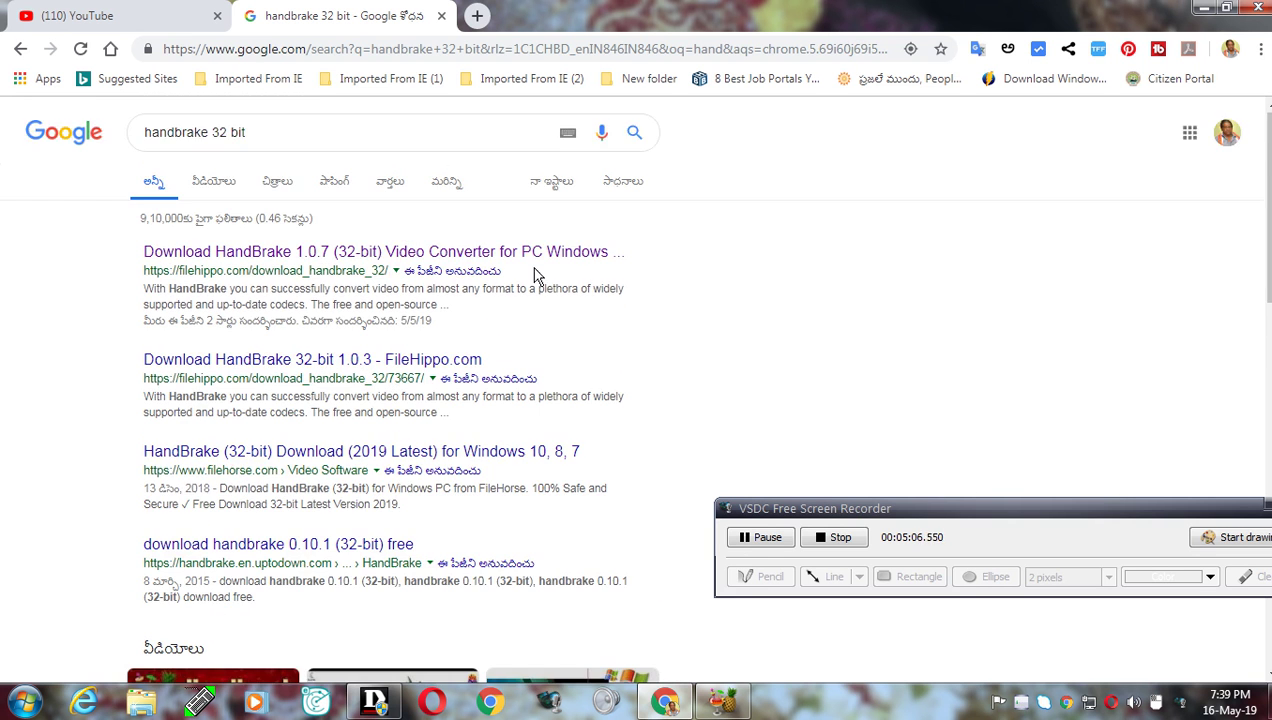
- Change the search query from 32 to 64 bit and search Google for the suggested "handbrake 64 bit free download"
left_click(232, 132)
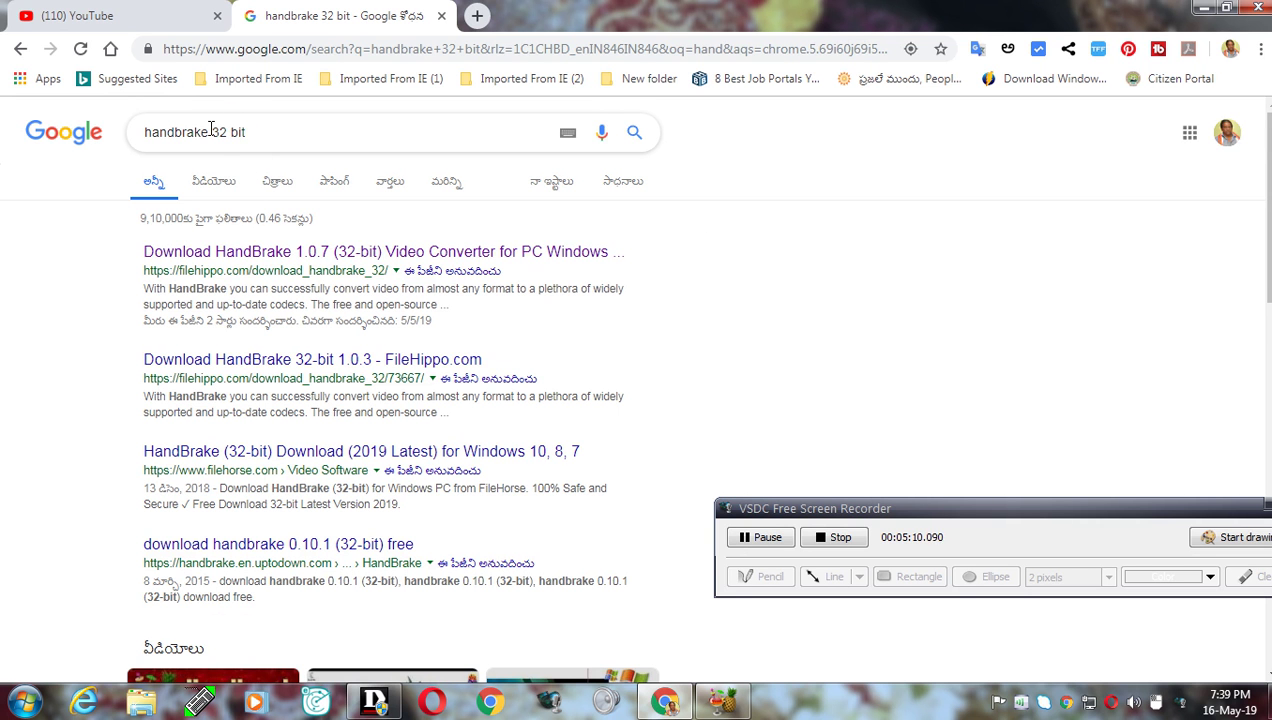
left_click(225, 131)
double_click(220, 133)
left_click(213, 133)
left_click_drag(213, 133, 226, 122)
type("64")
left_click(636, 140)
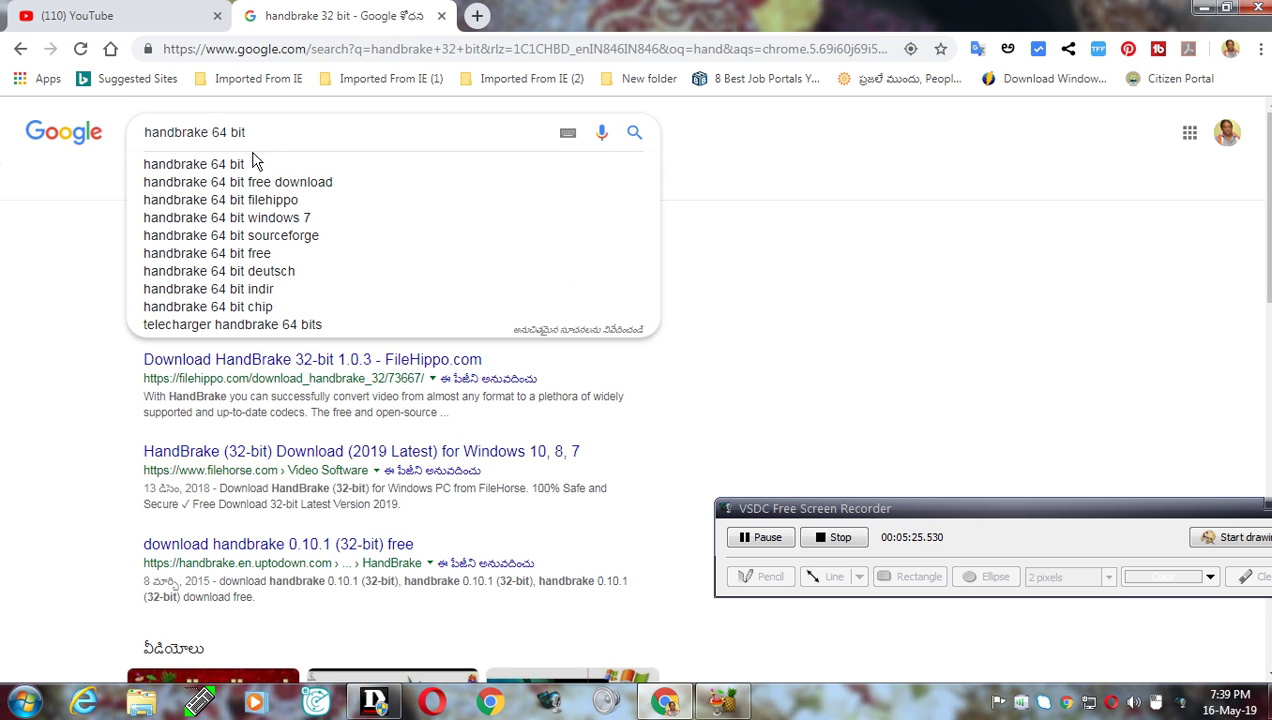
left_click(236, 188)
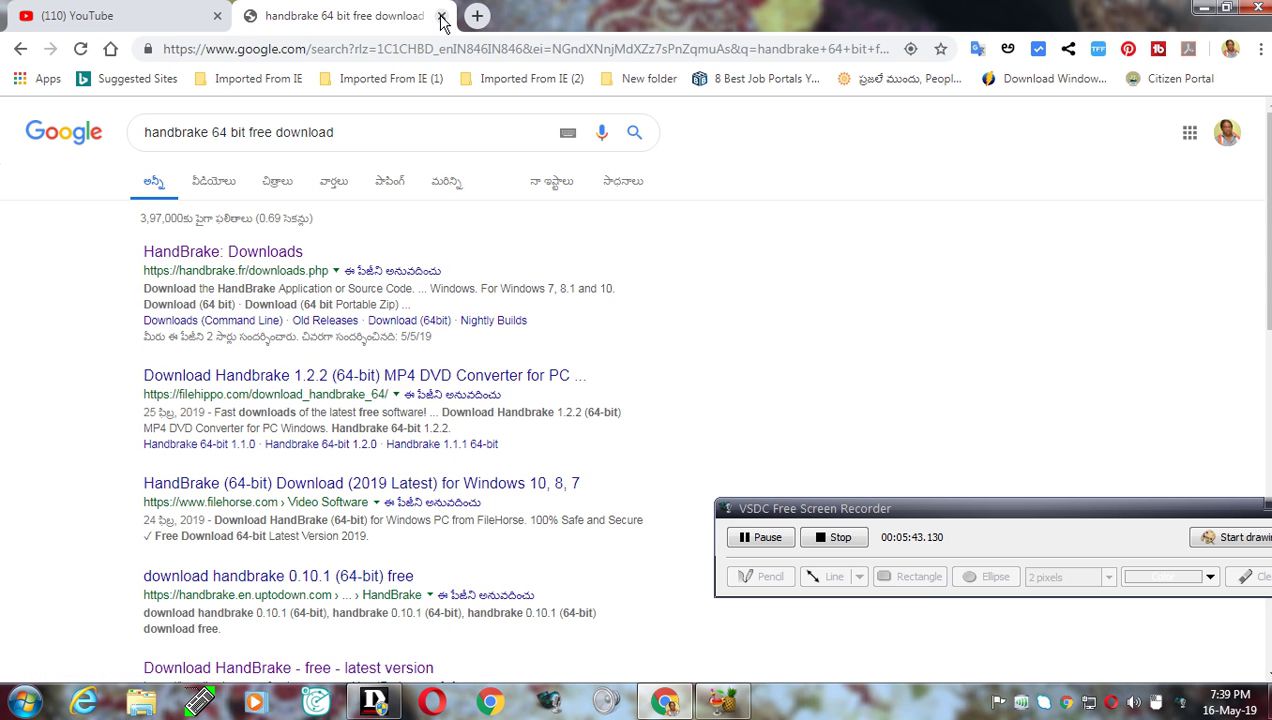
- Close the HandBrake search results tab and minimize Chrome to return to the desktop and HandBrake
left_click(441, 16)
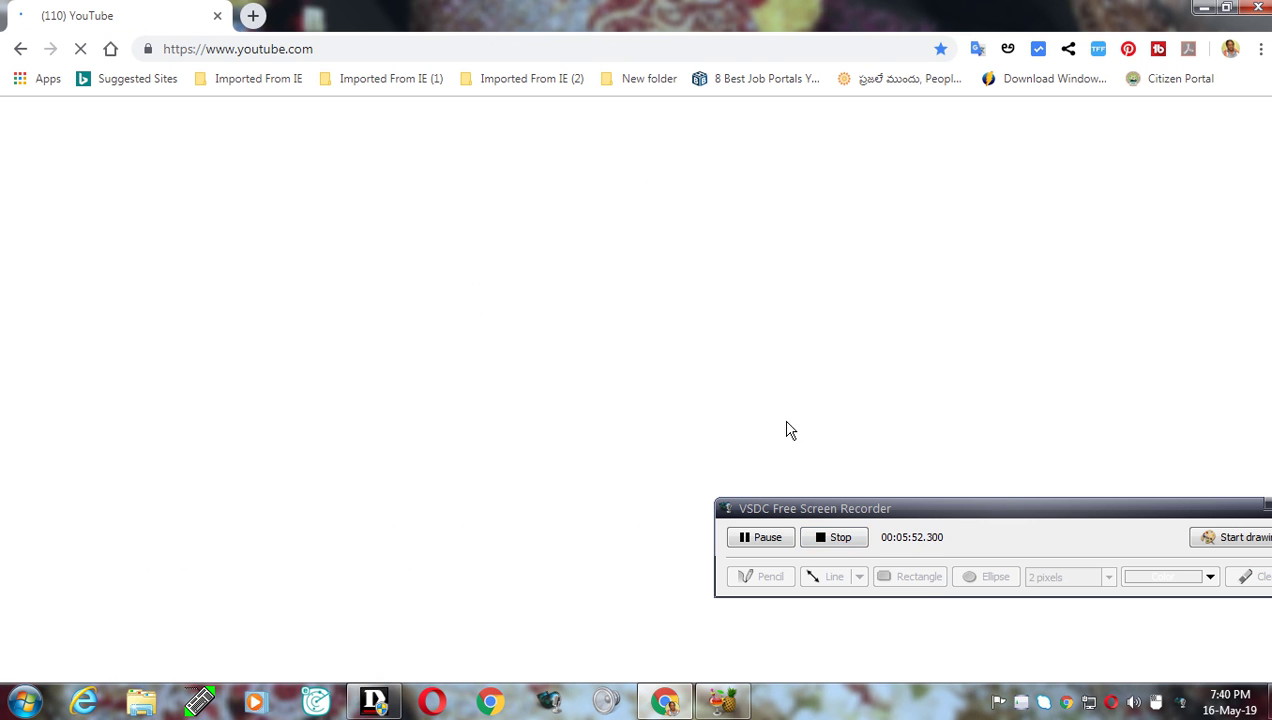
left_click(355, 48)
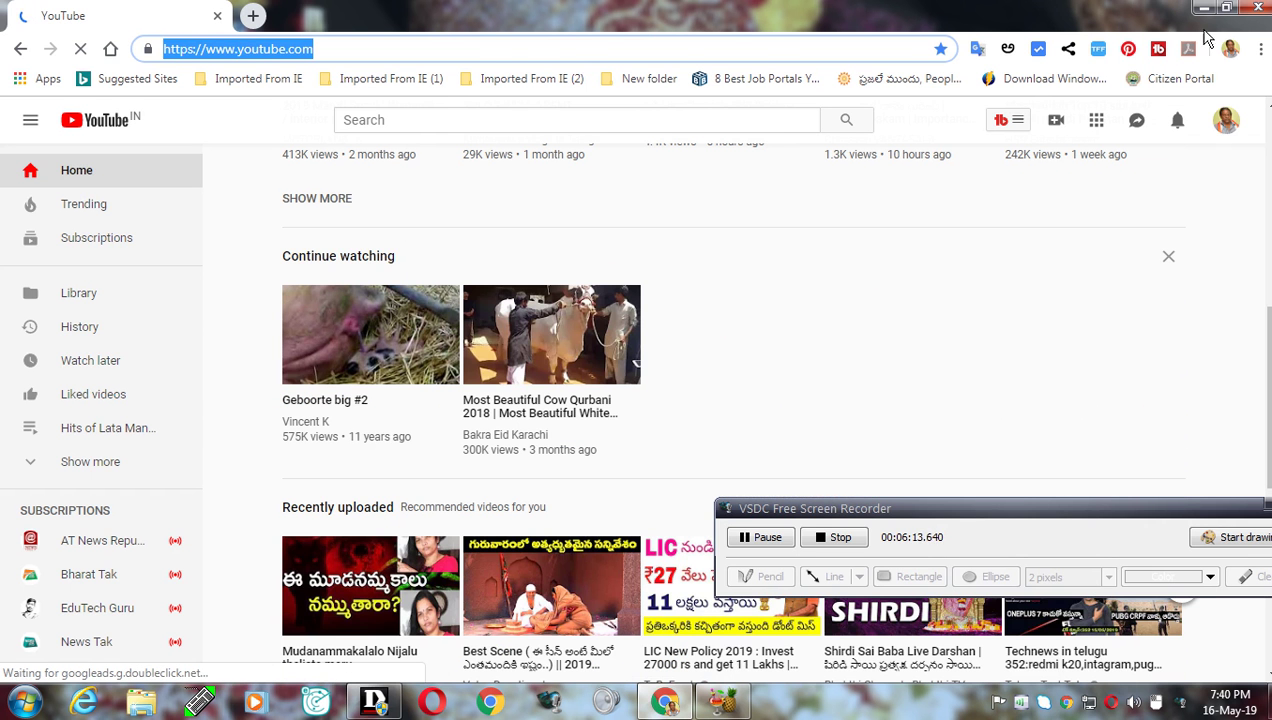
left_click(1203, 10)
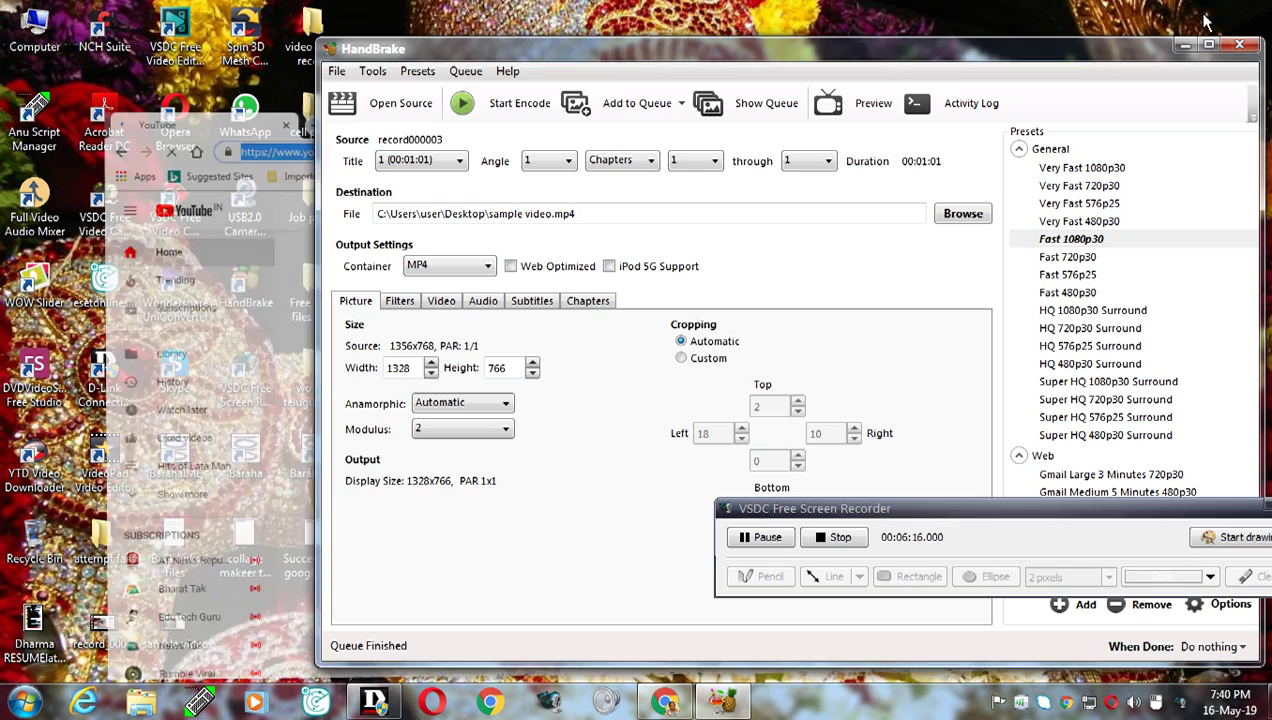
- Check the file size of the original record_000003 video in its file properties, and close them
left_click(103, 625)
right_click(103, 625)
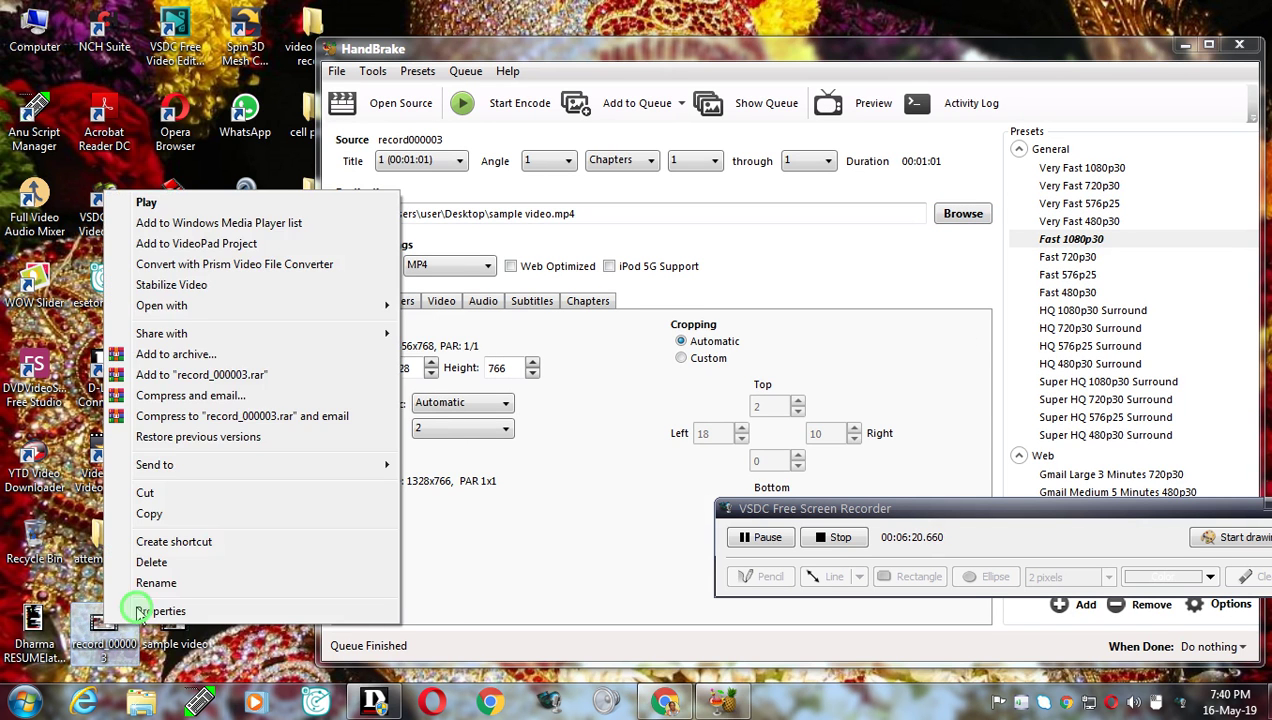
left_click(110, 610)
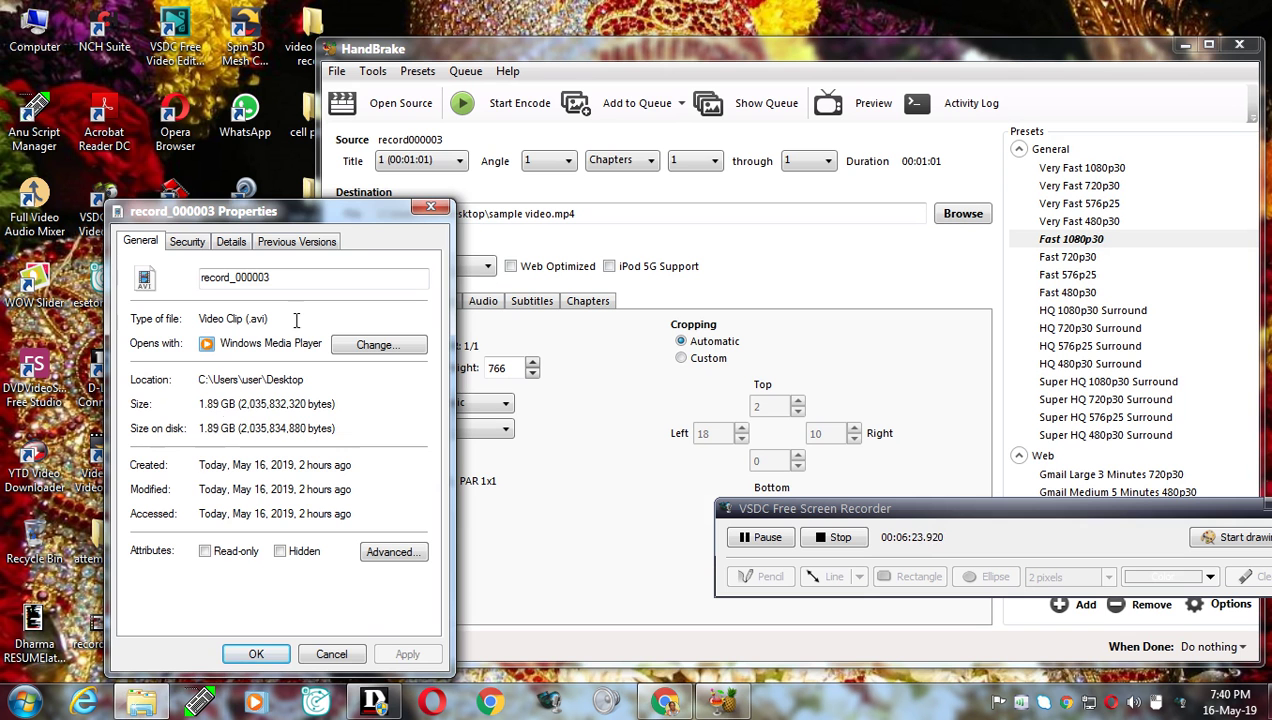
left_click(430, 207)
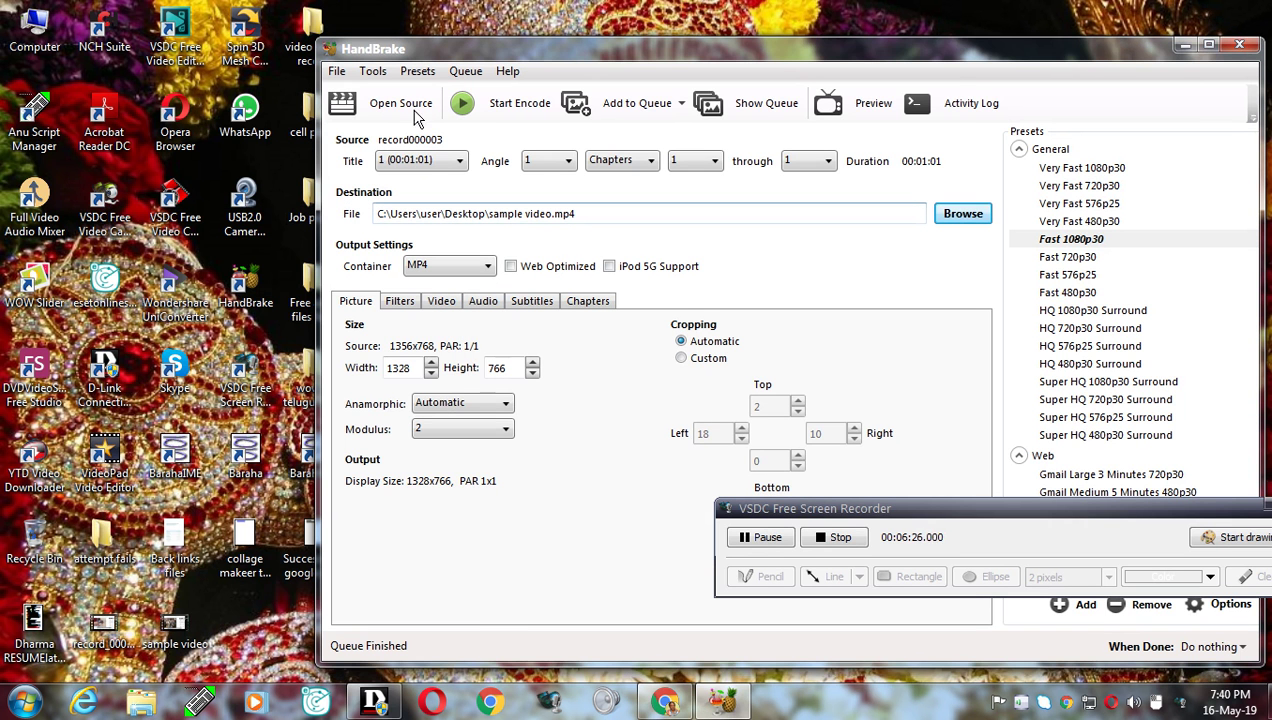
- Check the encoded sample video's file size in its properties for comparison, close them, and move the screen recorder window fully into view
right_click(176, 643)
left_click(208, 618)
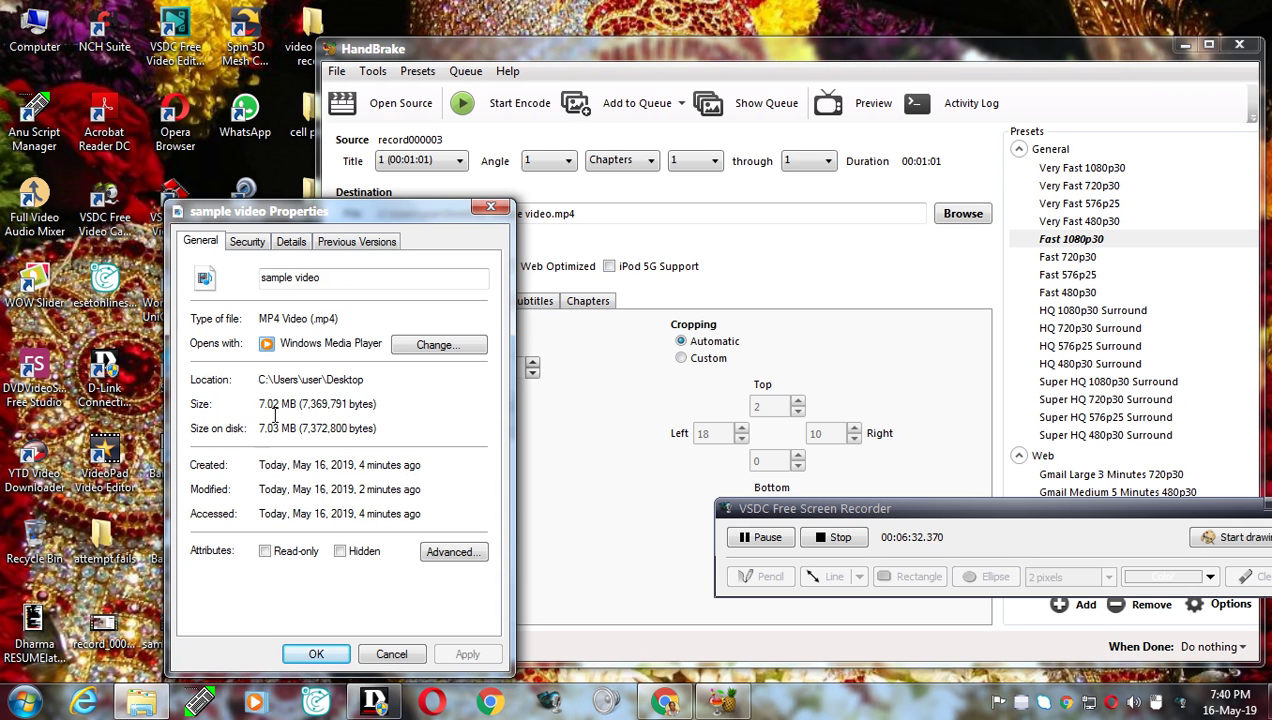
left_click(391, 656)
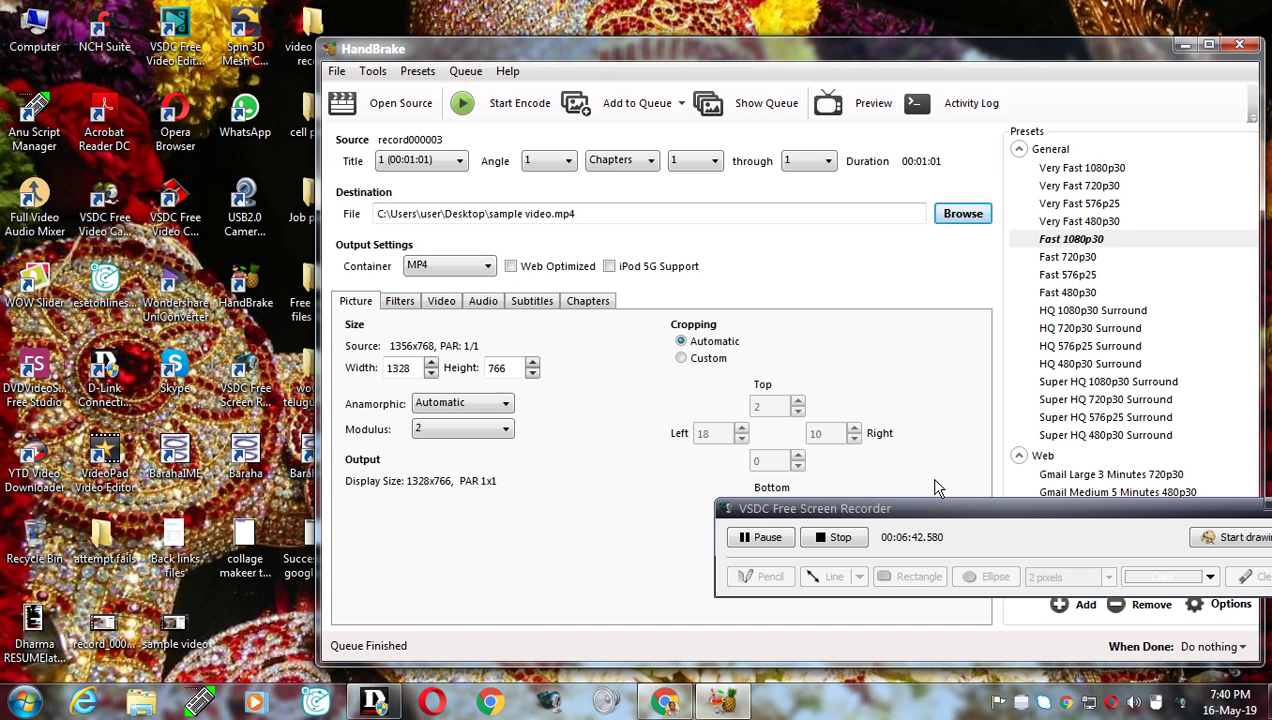
left_click_drag(931, 515, 613, 233)
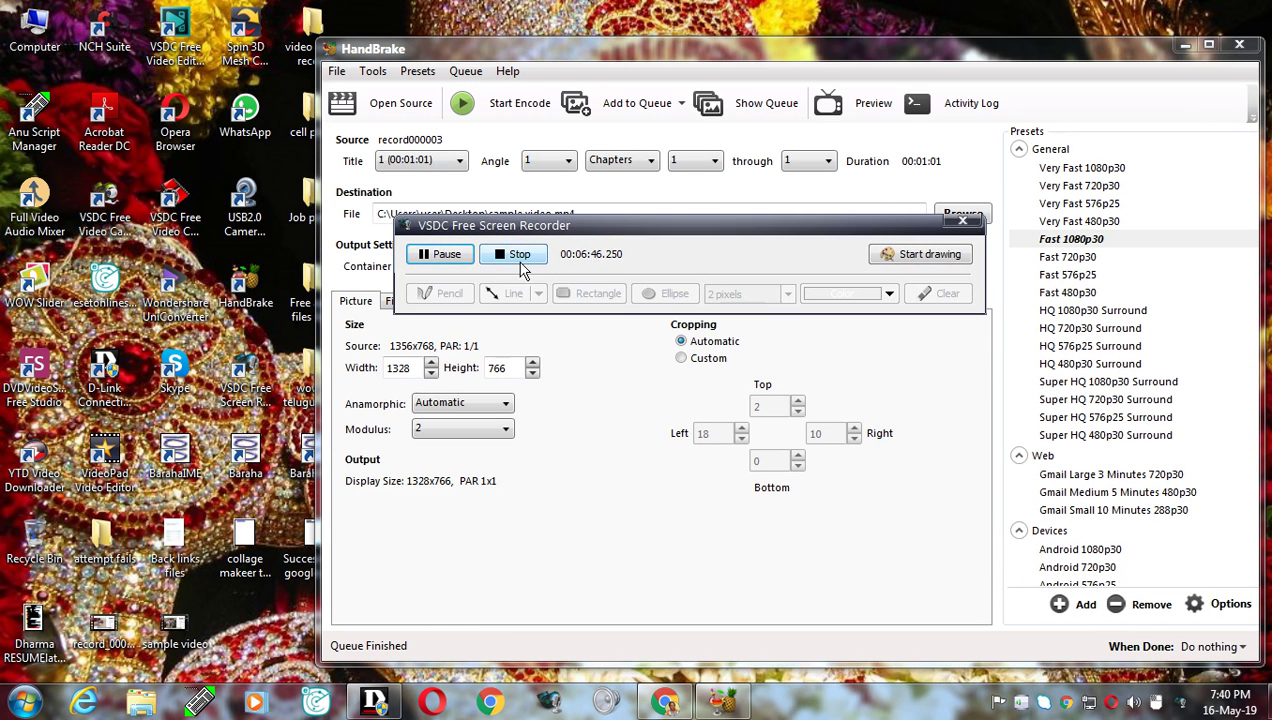